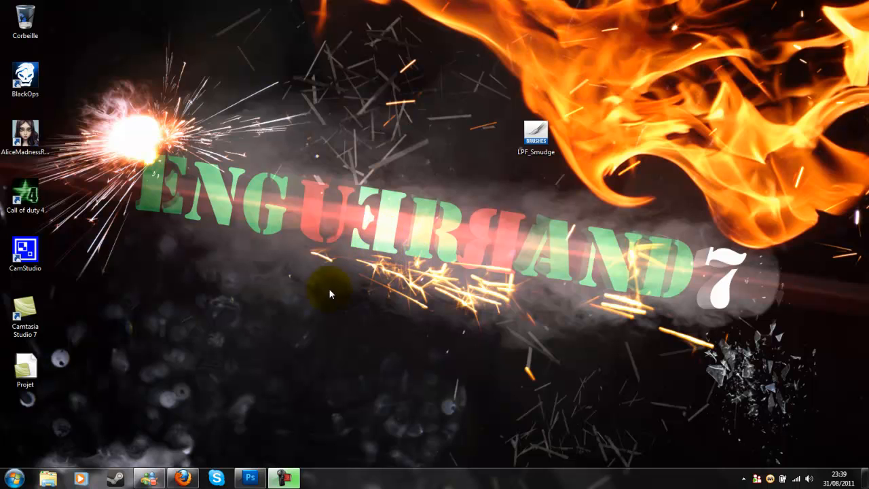
Switch to Photoshop and create a new 750 by 270 pixel document at 72 pixels/inch with a transparent background
click(251, 479)
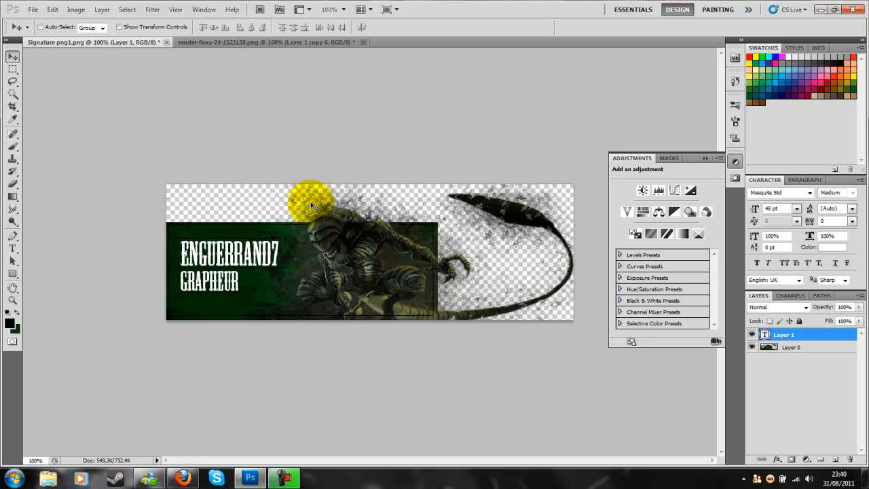
click(299, 43)
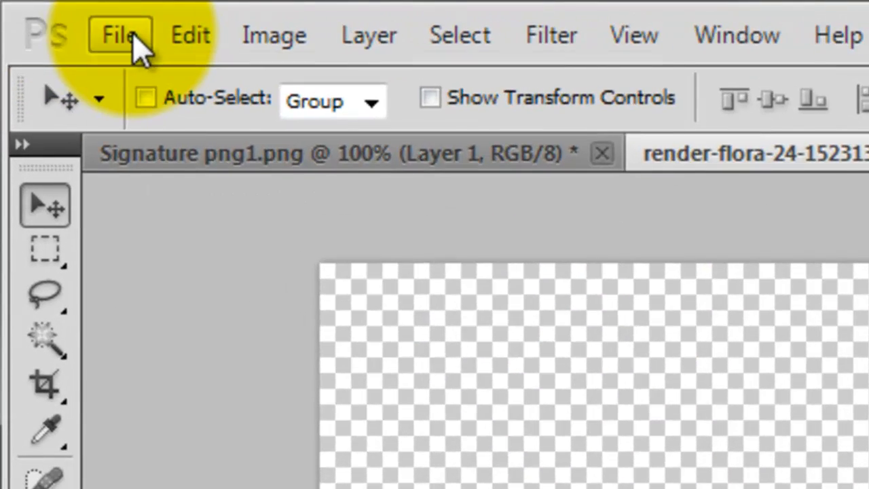
click(134, 39)
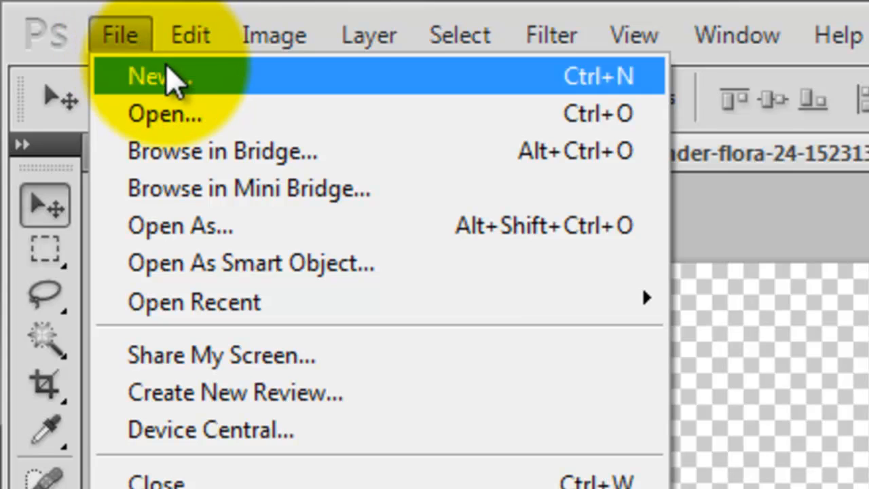
click(167, 73)
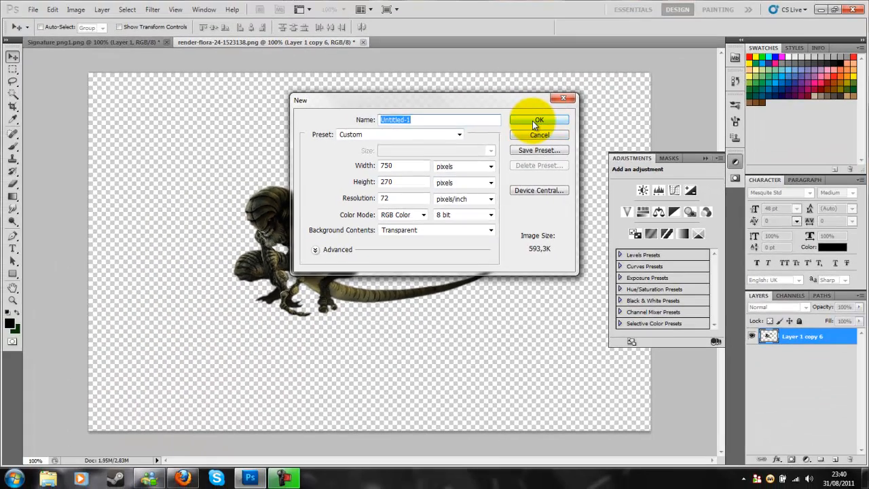
click(548, 119)
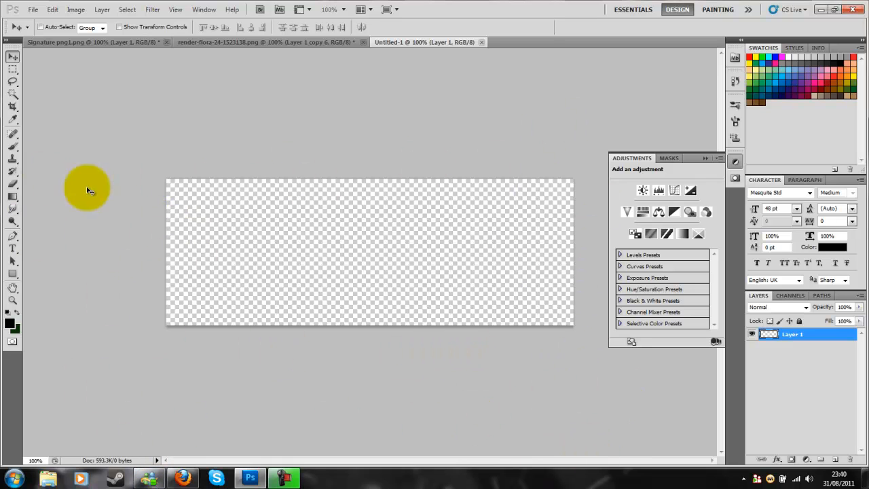
Copy the creature render into the new document and shift it down so its feet run past the bottom canvas edge
click(310, 44)
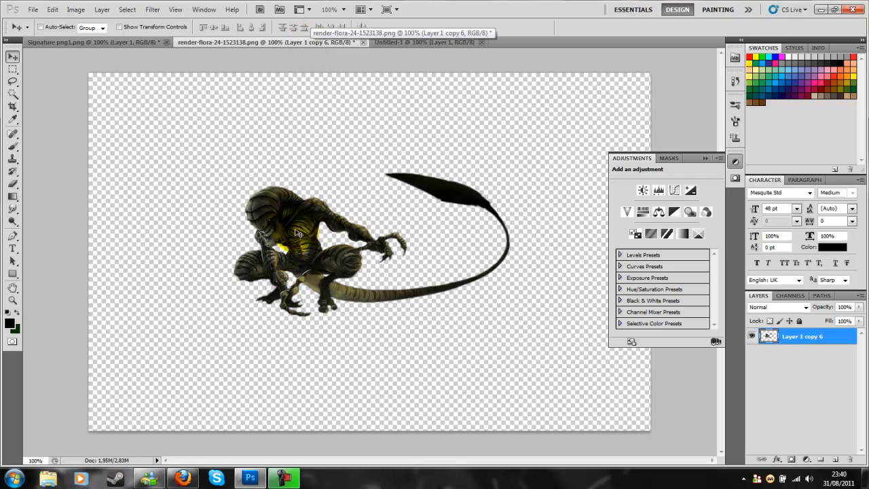
drag(297, 229, 359, 248)
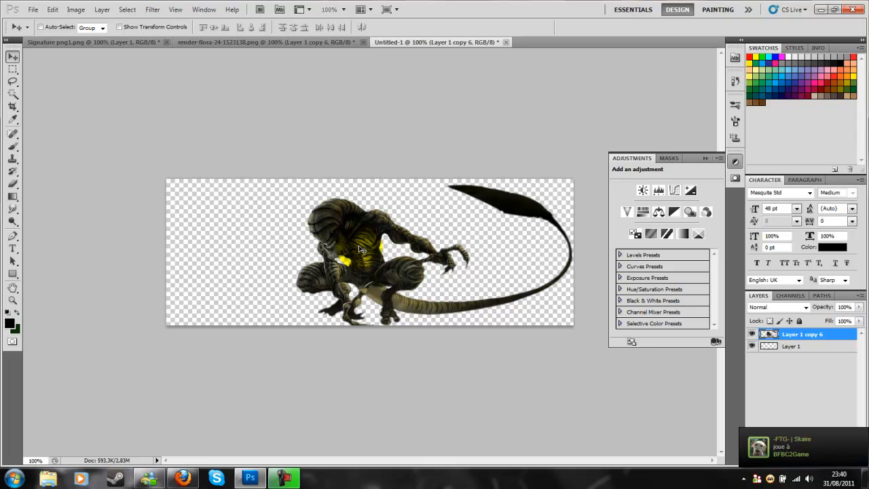
key(ctrl+t)
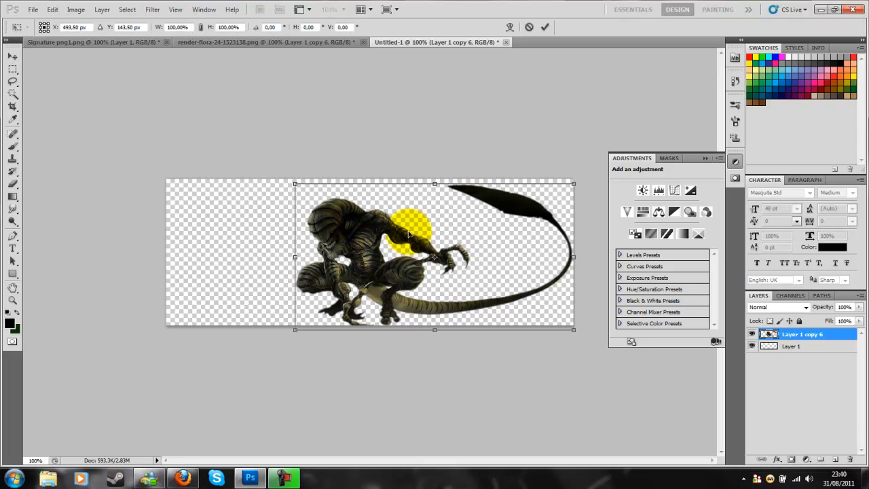
drag(409, 249, 406, 264)
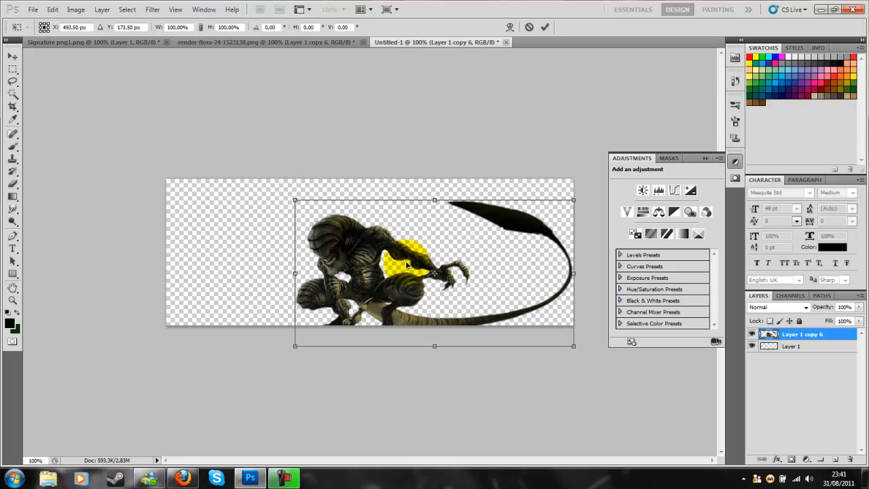
click(546, 28)
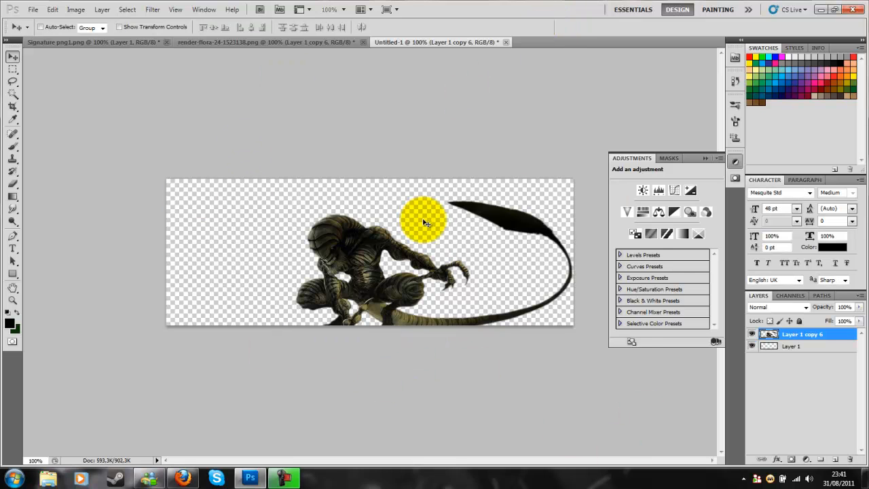
On Layer 1, marquee-select a wide rectangle covering the lower-left part of the canvas behind the creature
click(801, 346)
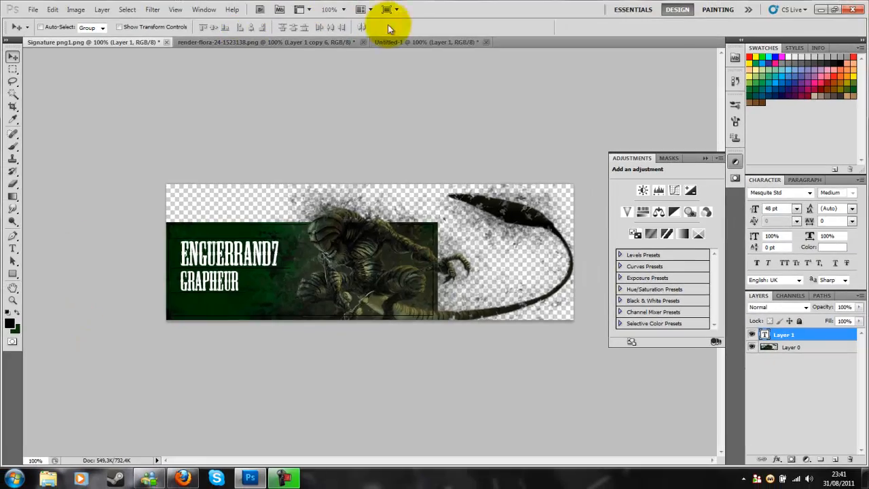
click(395, 43)
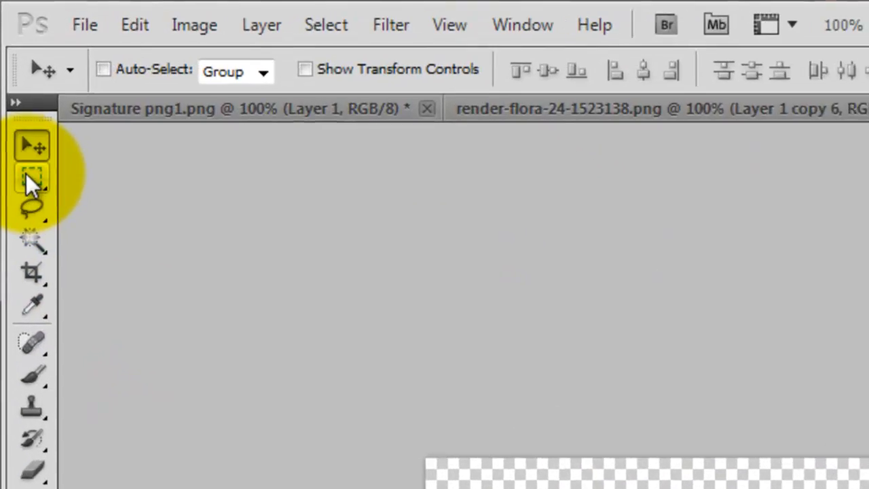
click(27, 175)
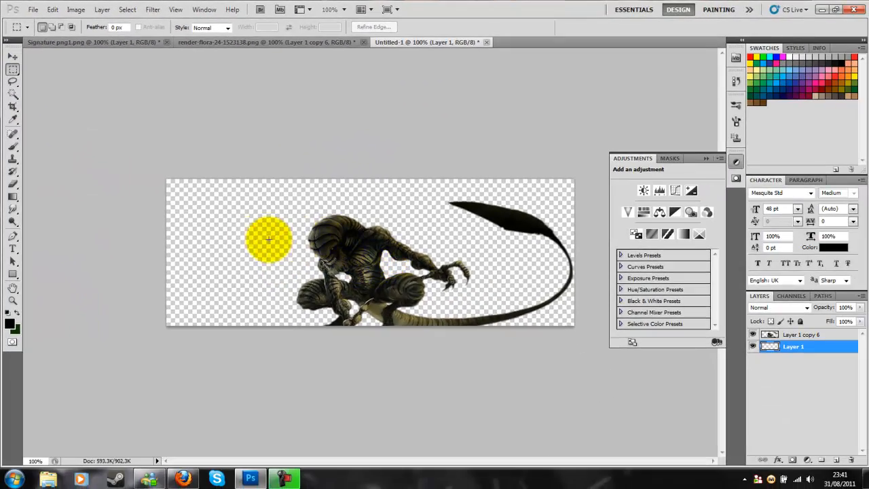
drag(159, 235, 295, 279)
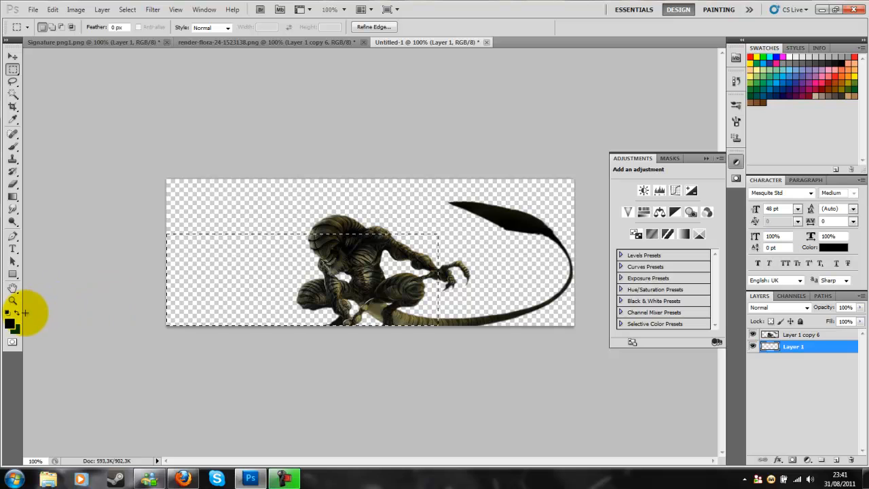
Set the foreground color to dark green #124307, with black as the background color
click(12, 324)
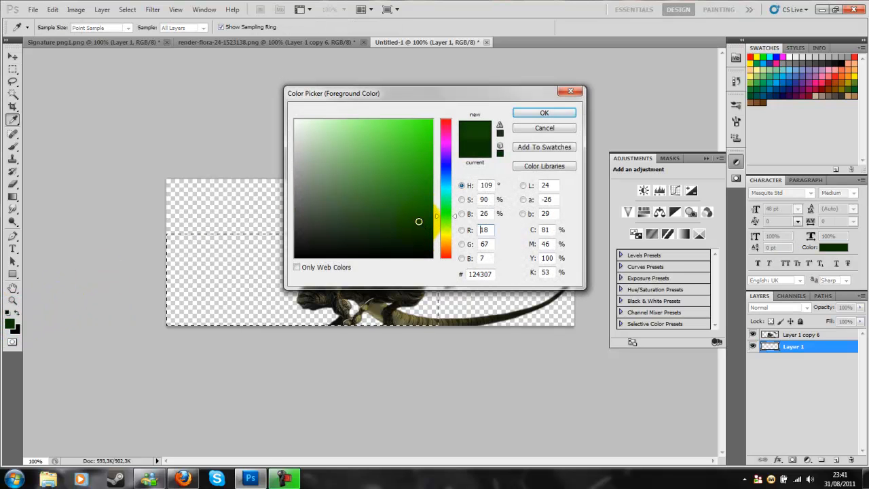
click(533, 112)
key(m)
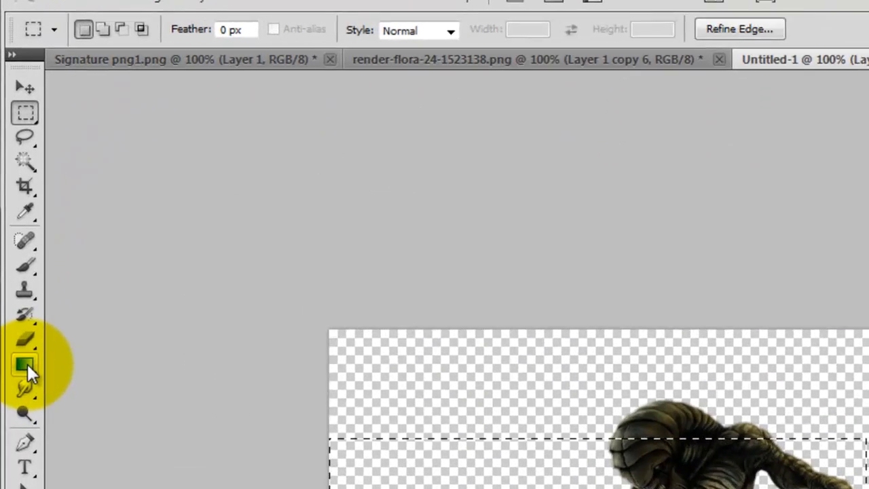
Fill the rectangular selection with a radial dark green to black gradient, and extend the selection to the whole canvas
click(14, 213)
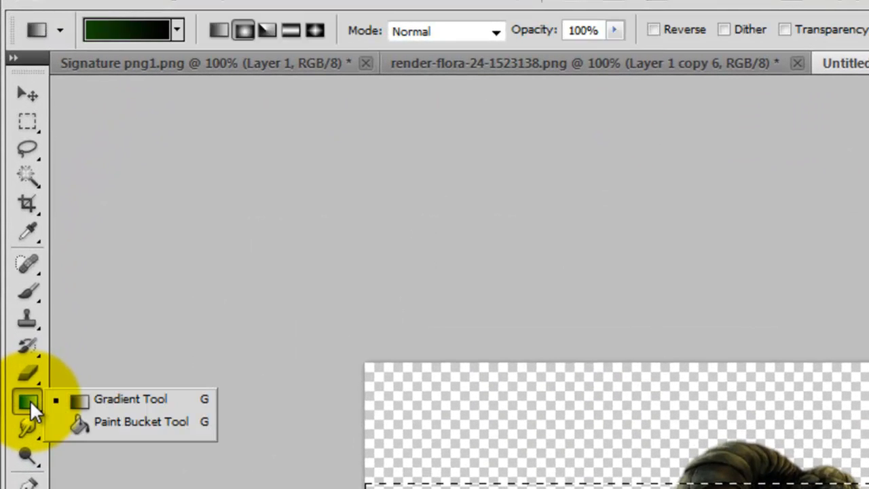
click(100, 421)
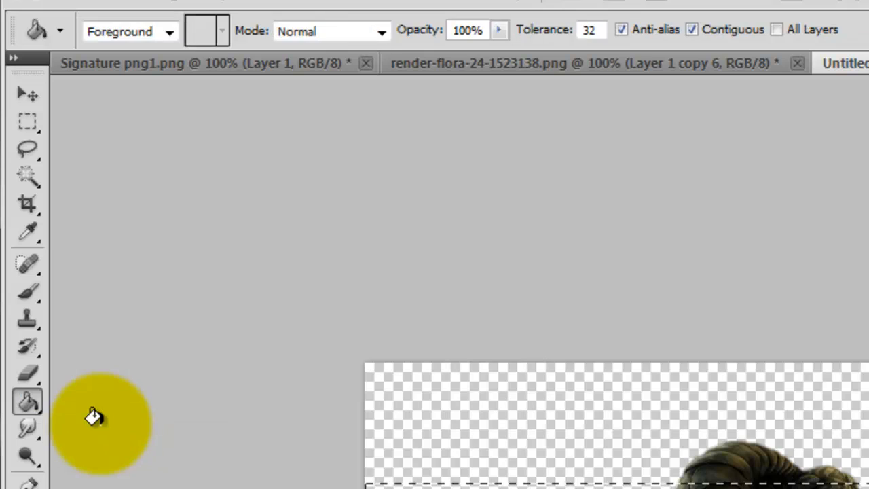
click(26, 400)
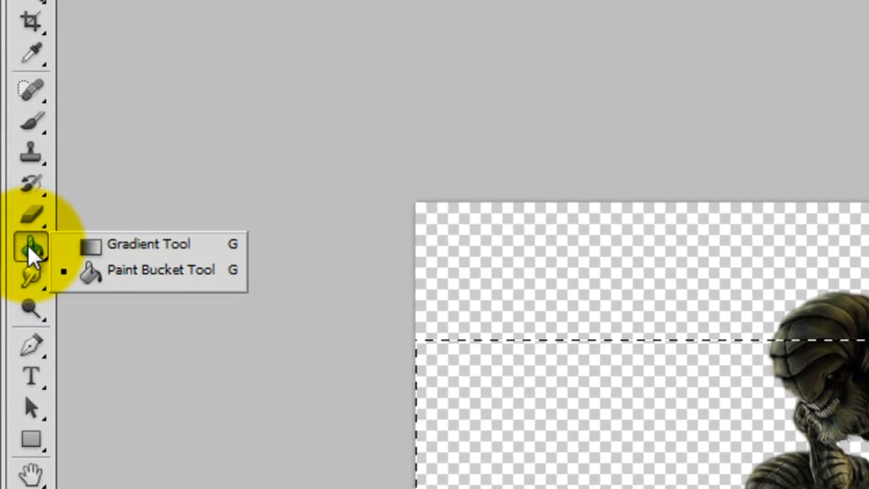
click(116, 244)
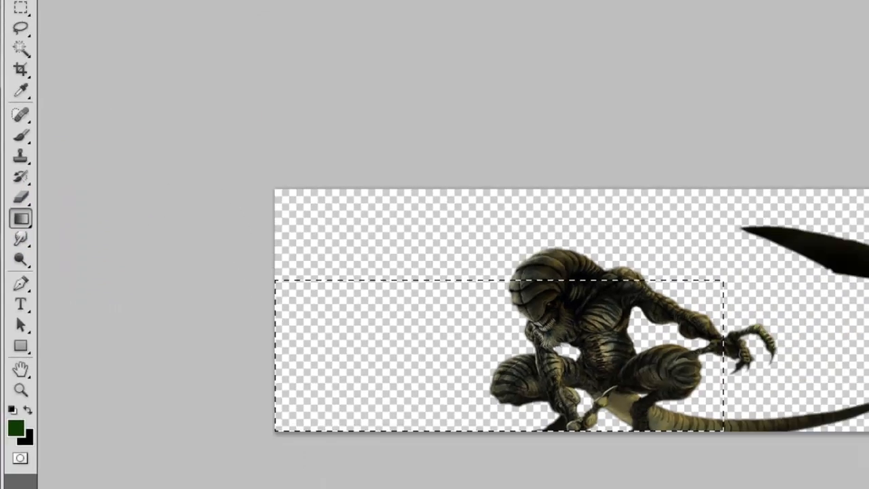
click(92, 24)
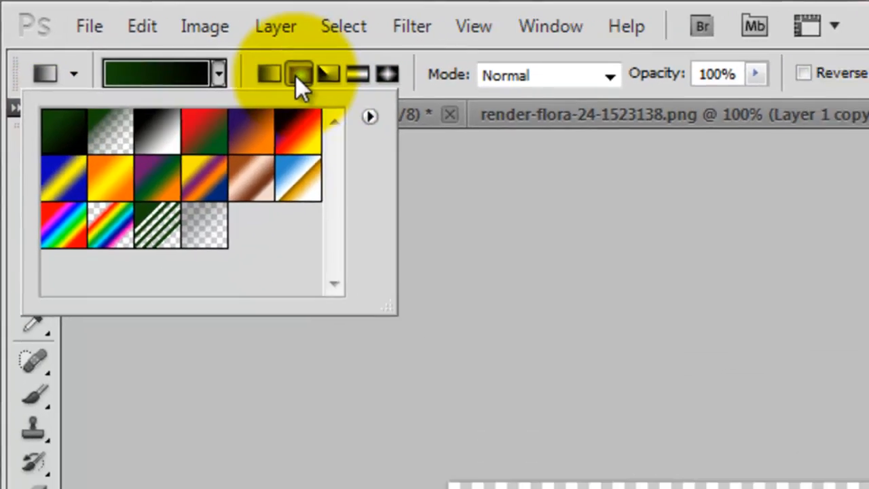
click(590, 268)
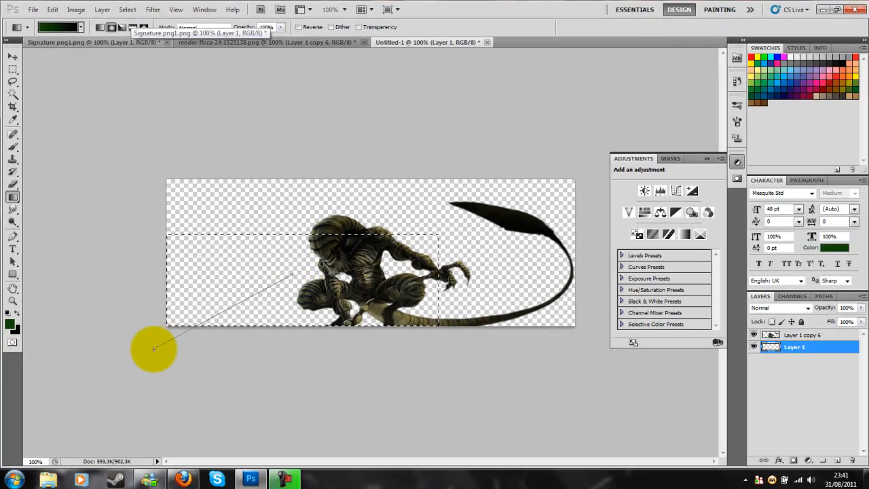
drag(150, 351, 144, 340)
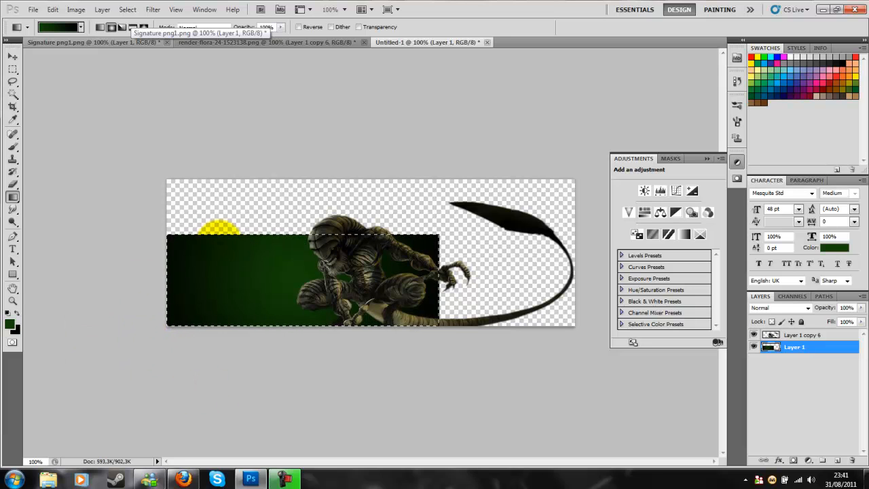
click(12, 69)
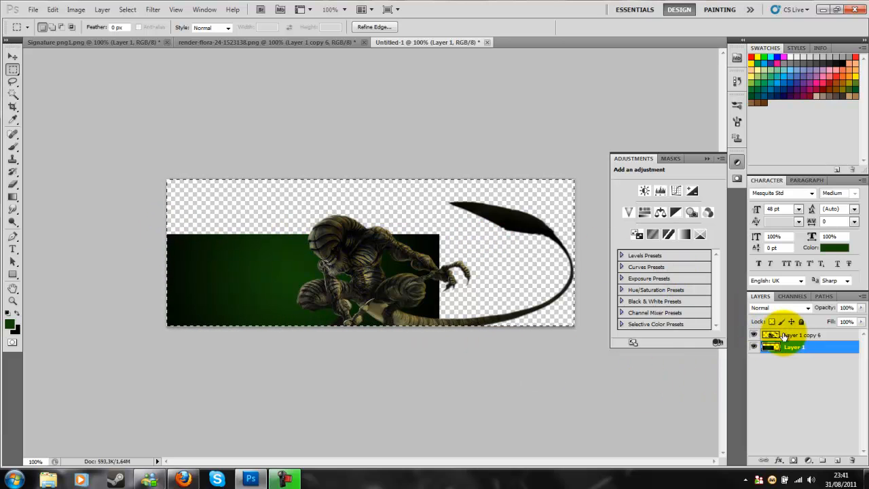
Duplicate the creature layer three times and hide the three duplicates
click(792, 336)
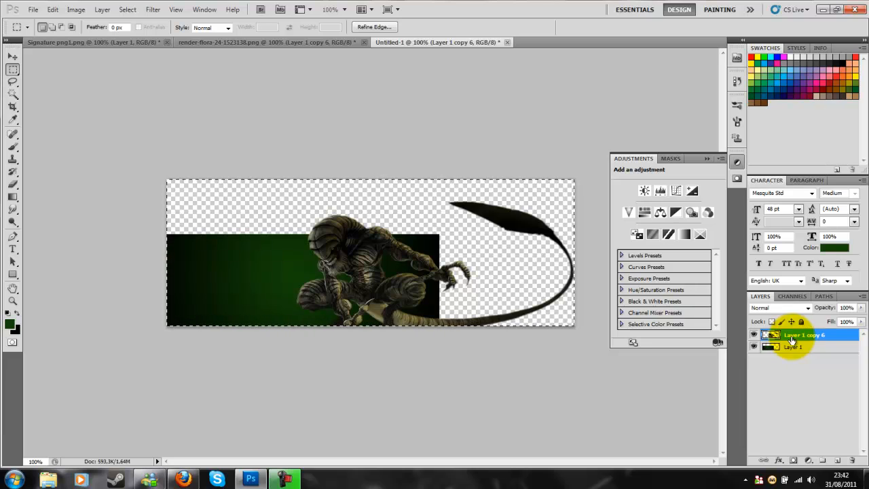
right_click(787, 335)
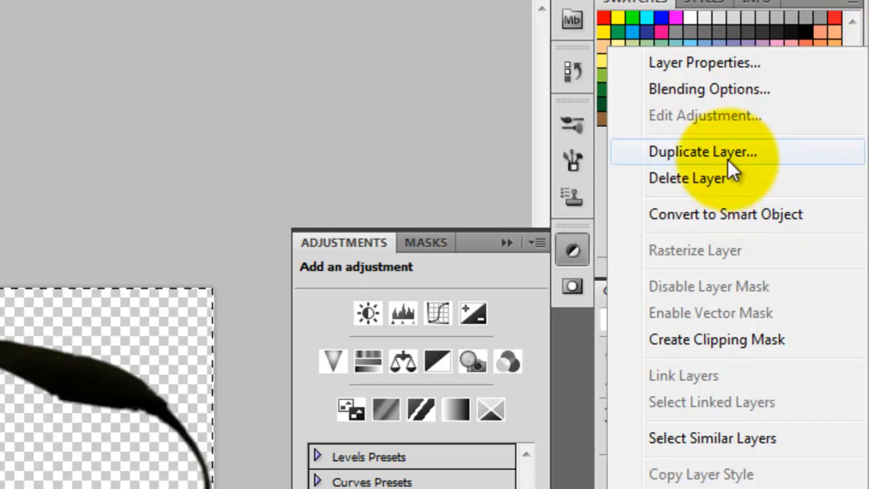
click(765, 139)
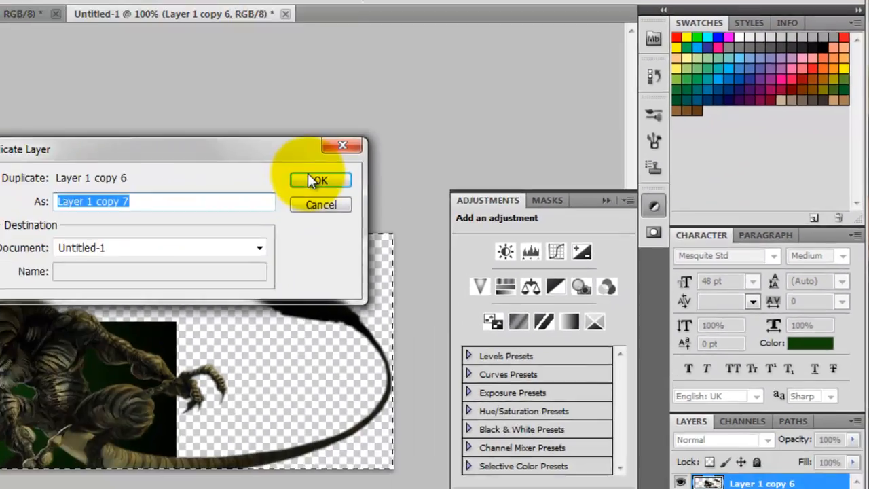
click(313, 181)
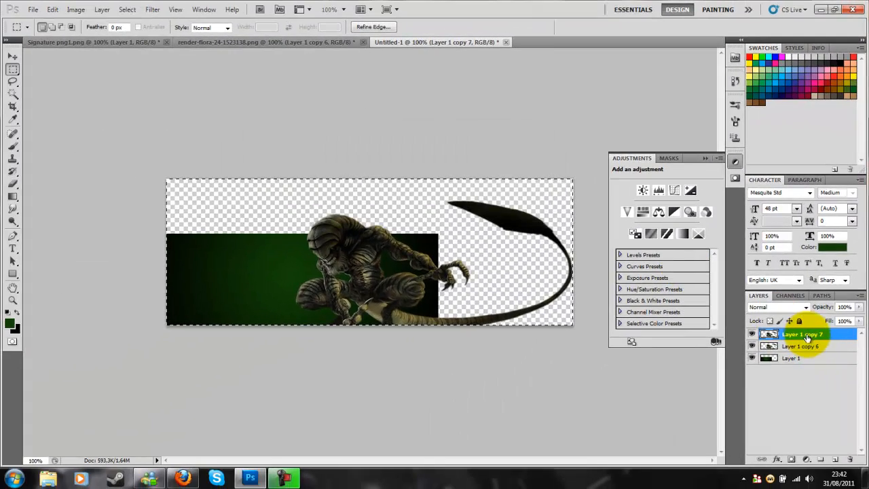
right_click(754, 485)
click(804, 115)
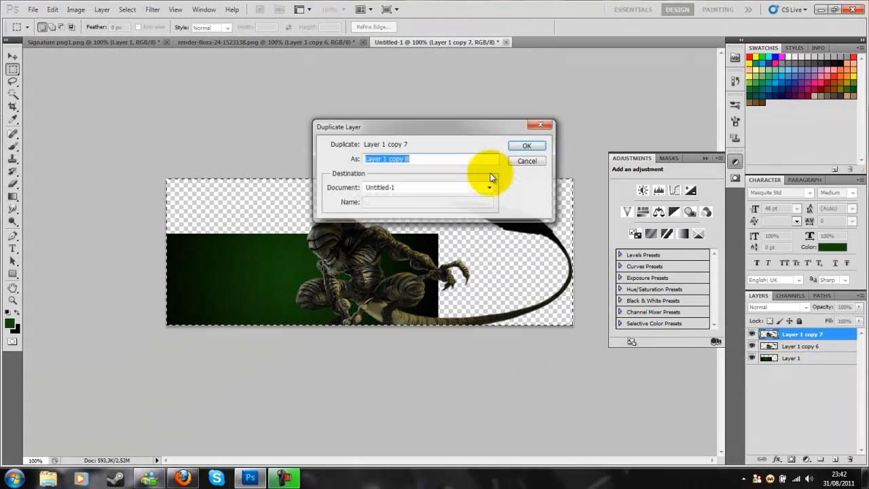
click(526, 144)
right_click(814, 334)
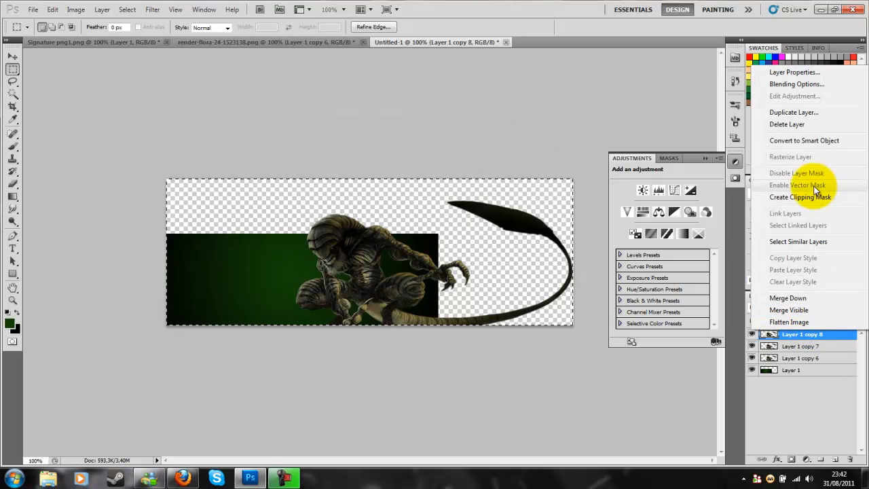
click(780, 110)
click(529, 146)
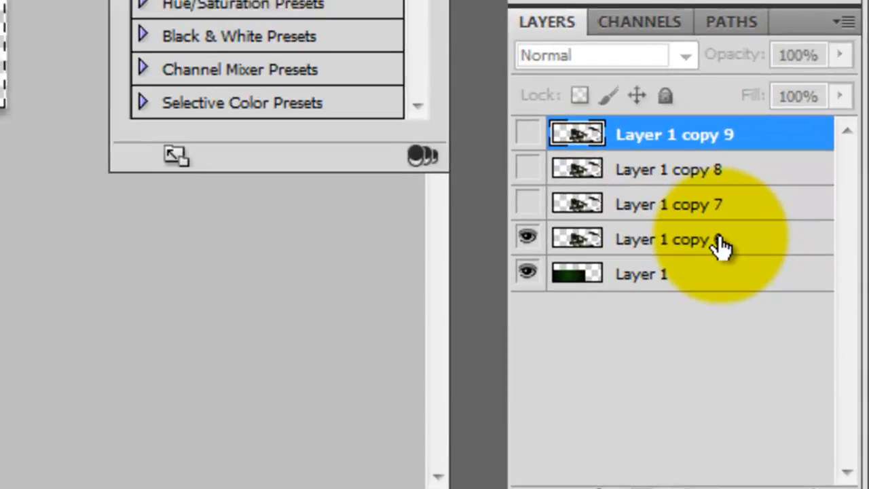
Select Layer 1 copy 6 and set up the Smudge tool with the 25 px X-shaped brush
click(788, 370)
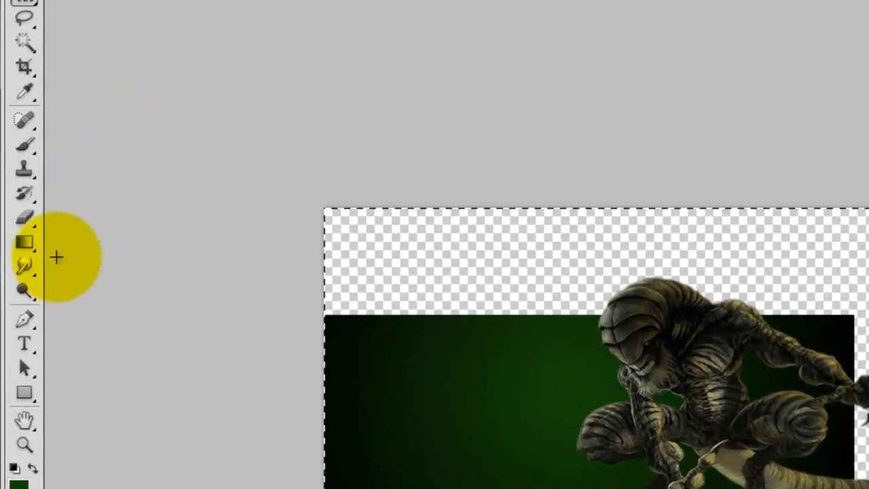
mouse_move(20, 266)
mouse_down()
mouse_move(32, 262)
mouse_move(106, 305)
mouse_up()
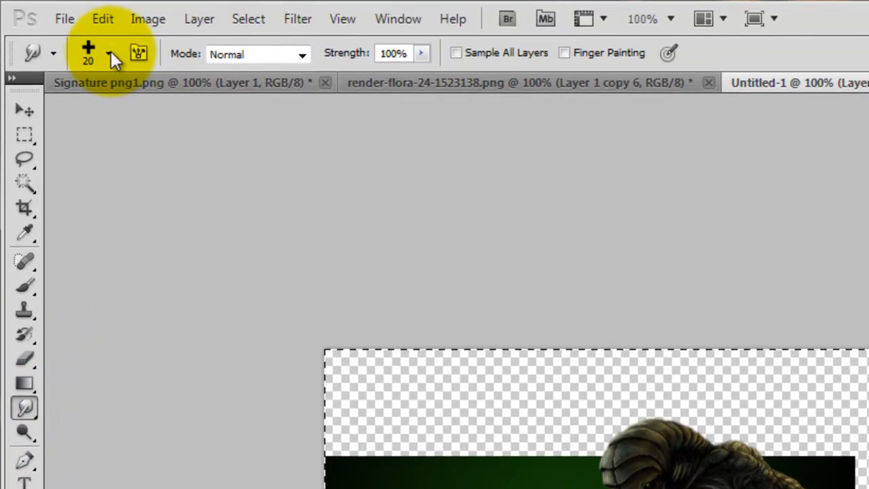
click(108, 28)
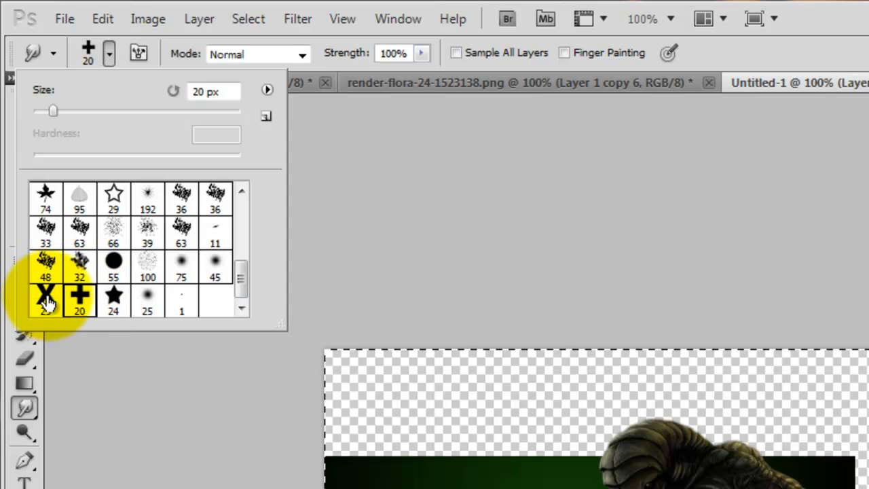
click(366, 194)
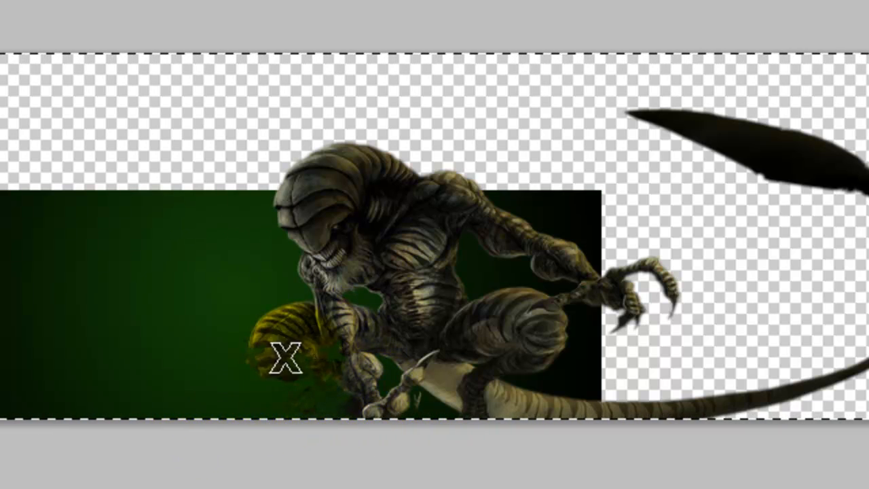
Smudge the creature's head, arms, torso and legs on Layer 1 copy 6 outward into scattered fragments
drag(285, 358, 257, 332)
drag(316, 329, 198, 367)
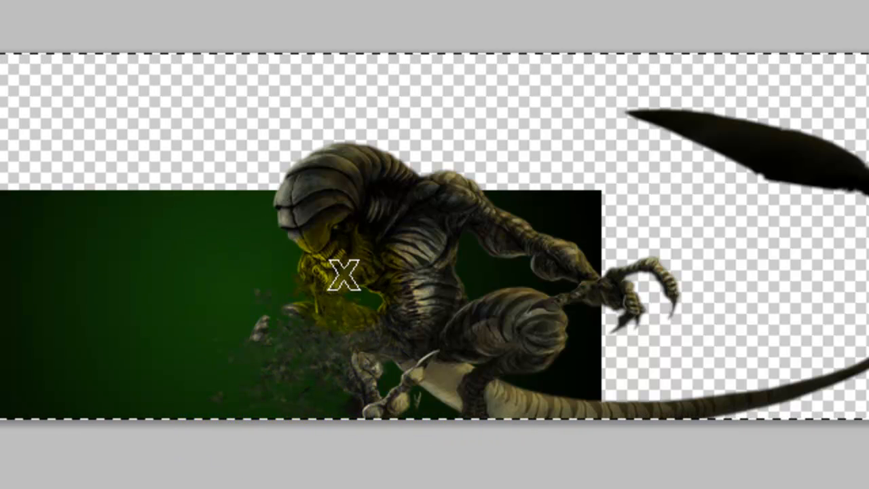
drag(344, 275, 201, 329)
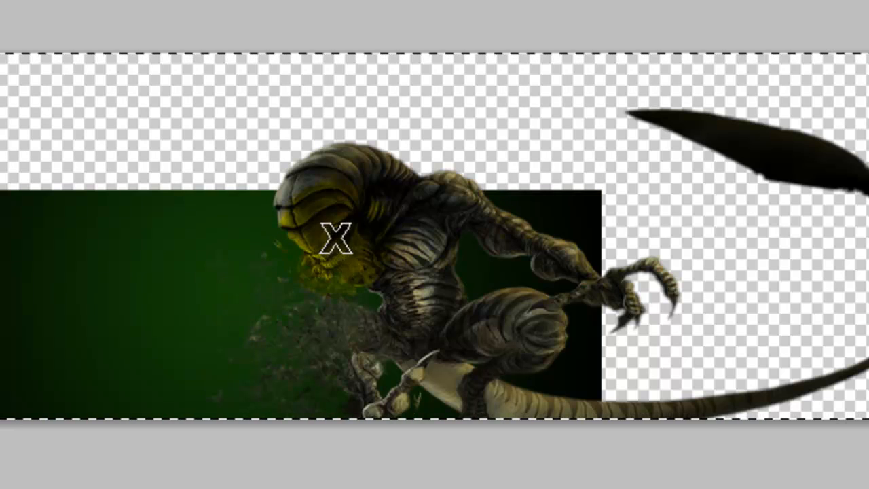
drag(334, 237, 174, 277)
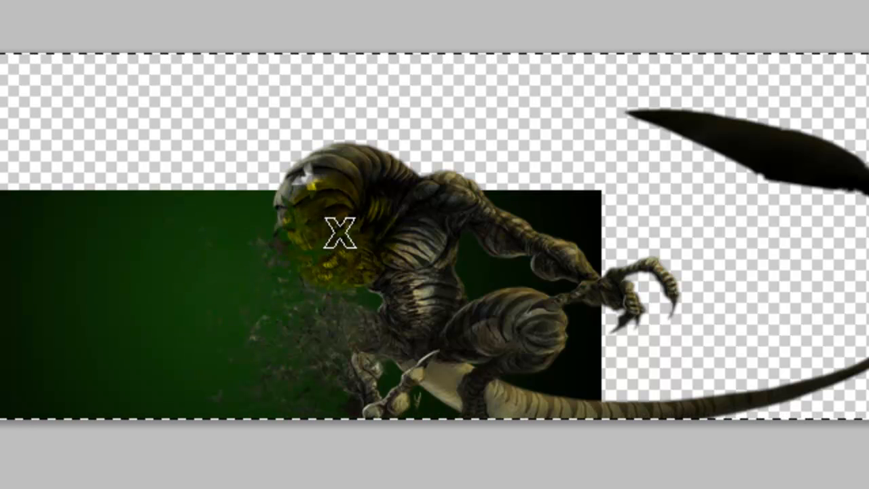
mouse_move(339, 233)
mouse_down()
mouse_move(181, 225)
mouse_move(292, 200)
mouse_move(246, 147)
mouse_move(283, 134)
mouse_move(272, 83)
mouse_move(344, 196)
mouse_move(334, 131)
mouse_move(298, 78)
mouse_move(240, 62)
mouse_move(403, 61)
mouse_move(253, 101)
mouse_move(238, 143)
mouse_move(233, 136)
mouse_move(507, 139)
mouse_move(190, 132)
mouse_move(495, 124)
mouse_move(295, 138)
mouse_move(729, 160)
mouse_move(541, 155)
mouse_move(372, 203)
mouse_move(361, 107)
mouse_move(363, 199)
mouse_move(435, 116)
mouse_move(397, 200)
mouse_move(470, 139)
mouse_move(458, 201)
mouse_move(488, 175)
mouse_move(493, 206)
mouse_move(510, 217)
mouse_up()
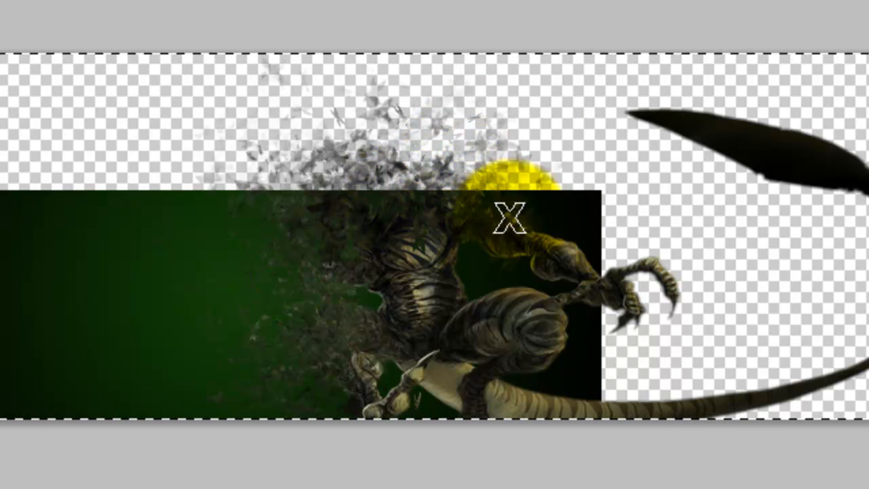
mouse_move(533, 250)
mouse_down()
mouse_move(593, 218)
mouse_move(585, 269)
mouse_move(612, 271)
mouse_move(678, 251)
mouse_up()
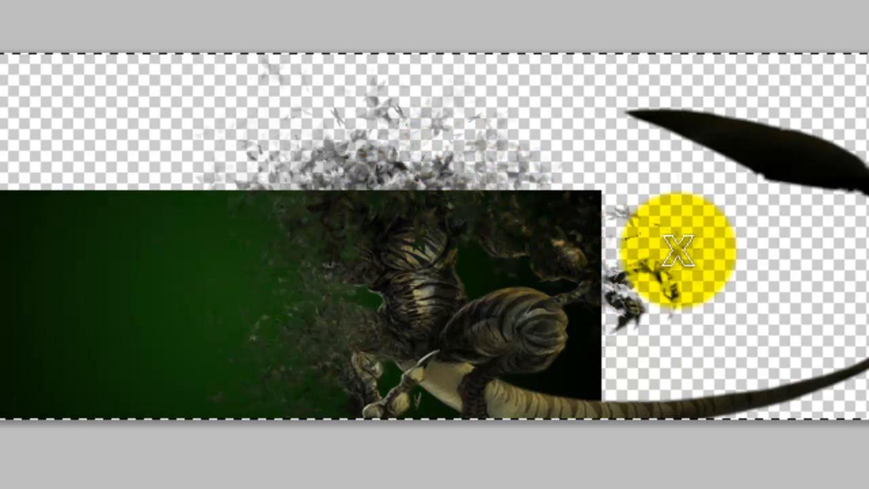
drag(389, 258, 632, 251)
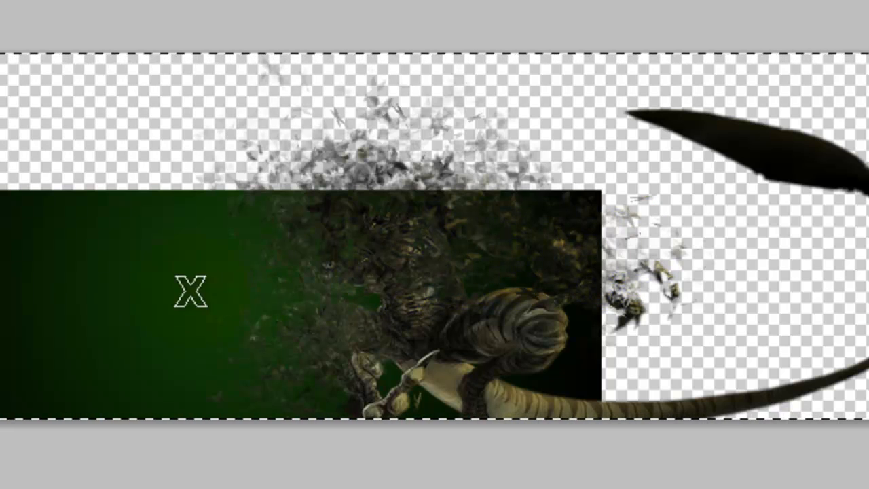
drag(358, 233, 109, 264)
drag(351, 200, 132, 205)
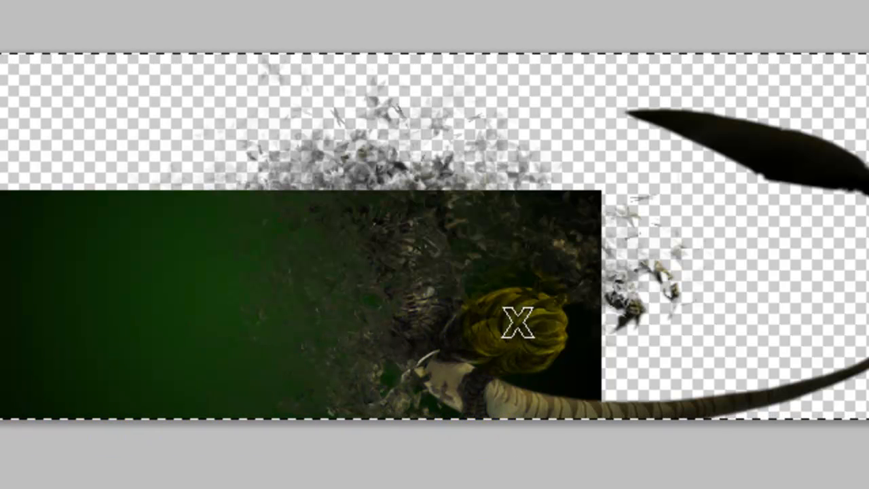
click(655, 312)
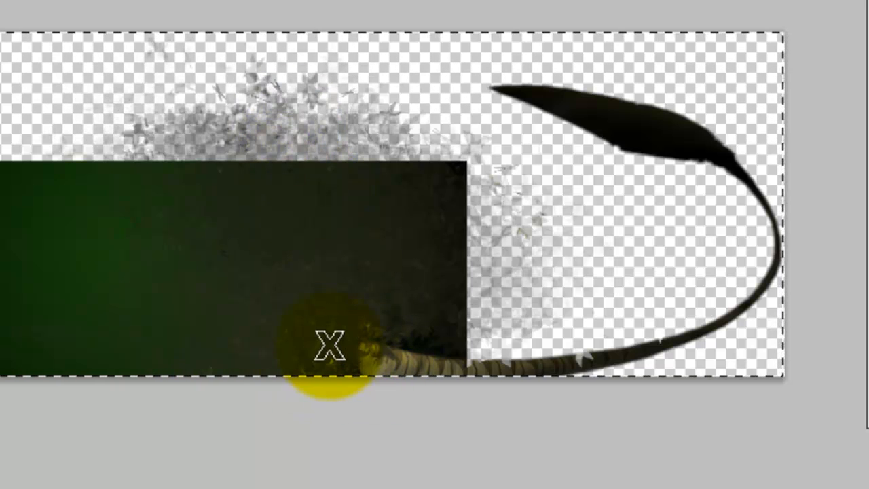
Smudge the creature's whole tail and the remaining body details on Layer 1 copy 6 into a dispersed haze
mouse_move(370, 330)
mouse_down()
mouse_move(497, 295)
mouse_move(440, 286)
mouse_move(356, 307)
mouse_move(490, 300)
mouse_move(345, 322)
mouse_move(518, 294)
mouse_move(375, 298)
mouse_move(441, 291)
mouse_up()
mouse_move(367, 318)
mouse_down()
mouse_move(487, 338)
mouse_move(353, 354)
mouse_move(416, 372)
mouse_move(401, 349)
mouse_move(357, 362)
mouse_move(497, 365)
mouse_move(377, 355)
mouse_move(506, 355)
mouse_move(363, 315)
mouse_move(500, 307)
mouse_move(530, 362)
mouse_move(625, 378)
mouse_move(712, 365)
mouse_move(744, 347)
mouse_up()
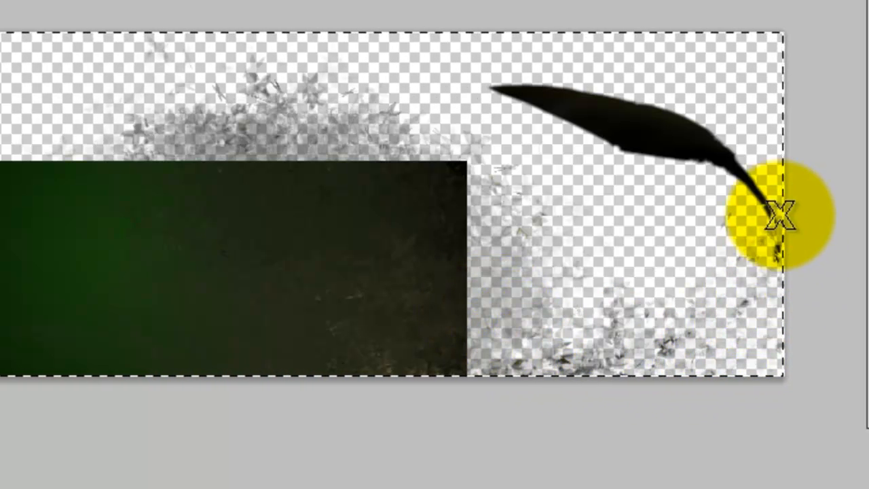
mouse_move(781, 216)
mouse_down()
mouse_move(729, 222)
mouse_move(753, 180)
mouse_move(712, 329)
mouse_move(673, 348)
mouse_move(591, 367)
mouse_move(523, 358)
mouse_move(448, 372)
mouse_up()
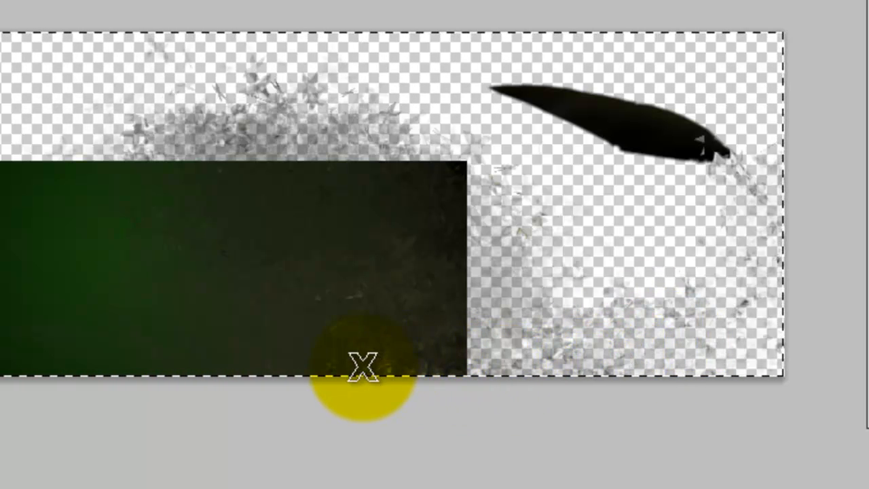
mouse_move(364, 367)
mouse_down()
mouse_move(711, 149)
mouse_move(659, 216)
mouse_move(652, 220)
mouse_move(658, 135)
mouse_move(574, 214)
mouse_move(613, 116)
mouse_move(561, 210)
mouse_move(560, 83)
mouse_move(569, 101)
mouse_move(503, 196)
mouse_move(523, 98)
mouse_move(489, 146)
mouse_move(531, 58)
mouse_move(549, 119)
mouse_move(593, 66)
mouse_move(615, 119)
mouse_move(561, 138)
mouse_move(628, 82)
mouse_move(635, 98)
mouse_move(625, 160)
mouse_move(699, 89)
mouse_move(666, 159)
mouse_move(647, 171)
mouse_move(716, 126)
mouse_move(703, 154)
mouse_move(725, 139)
mouse_move(710, 163)
mouse_move(661, 140)
mouse_move(652, 112)
mouse_move(594, 134)
mouse_move(550, 92)
mouse_move(471, 91)
mouse_move(670, 163)
mouse_move(645, 189)
mouse_move(652, 133)
mouse_move(691, 72)
mouse_move(130, 183)
mouse_move(155, 294)
mouse_up()
drag(328, 331, 466, 293)
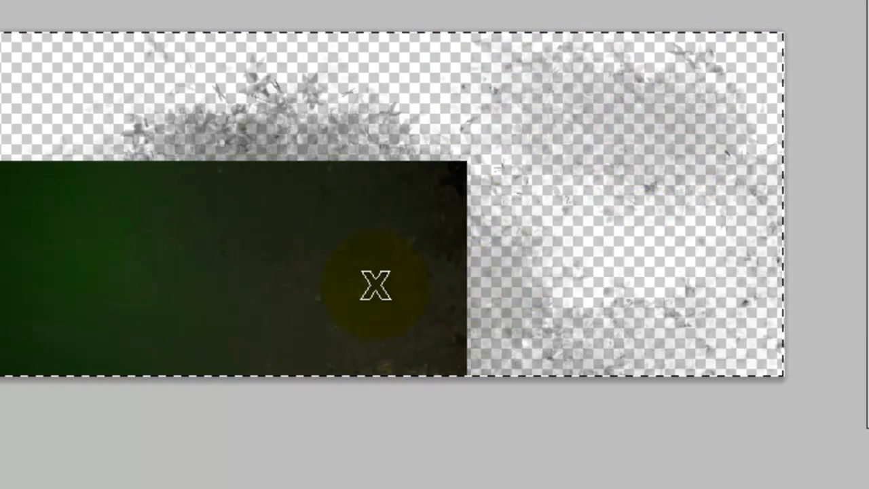
mouse_move(395, 238)
mouse_down()
mouse_move(499, 171)
mouse_move(382, 321)
mouse_move(376, 359)
mouse_move(518, 368)
mouse_move(300, 220)
mouse_up()
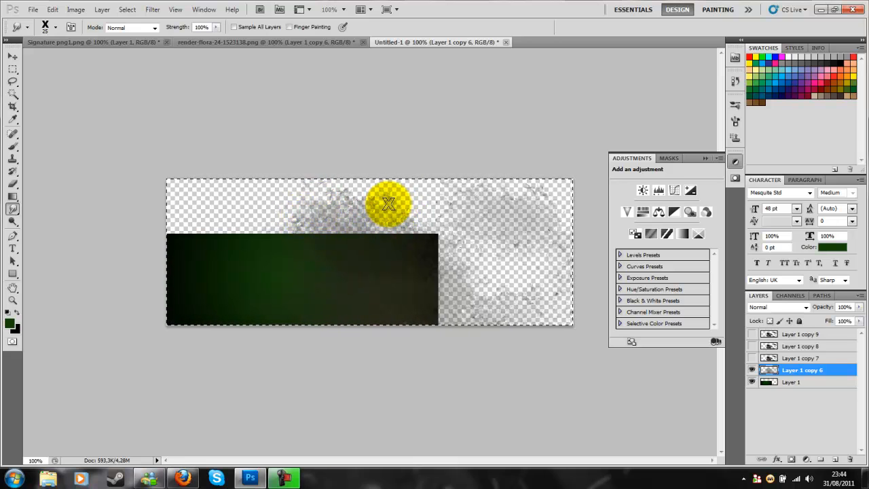
Select and show Layer 1 copy 7, and switch the Smudge tool to the 20 px plus-shaped brush
click(802, 358)
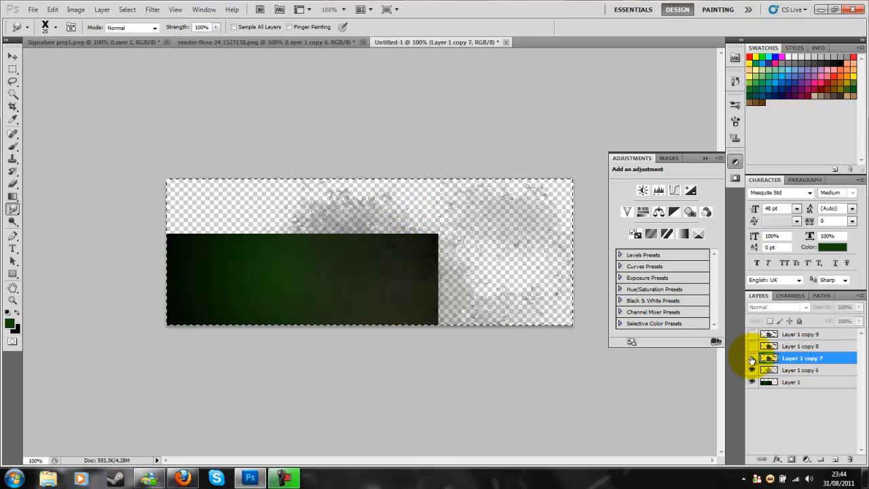
click(47, 27)
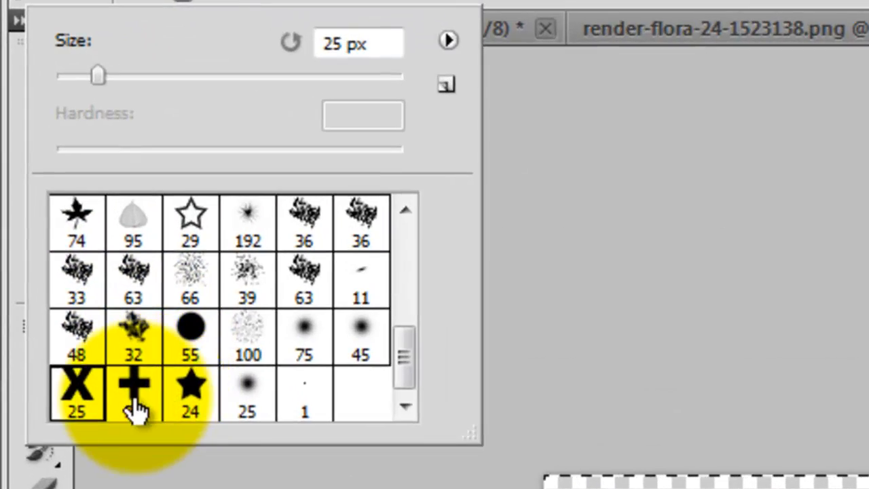
click(108, 325)
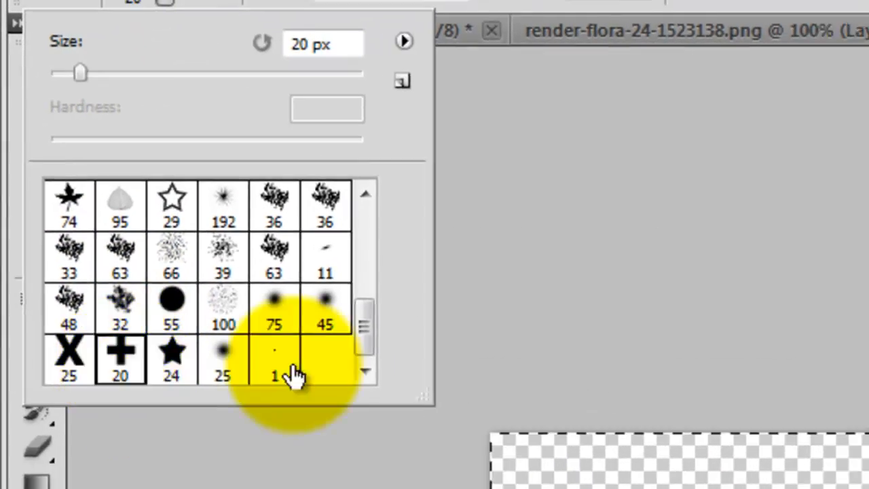
click(282, 166)
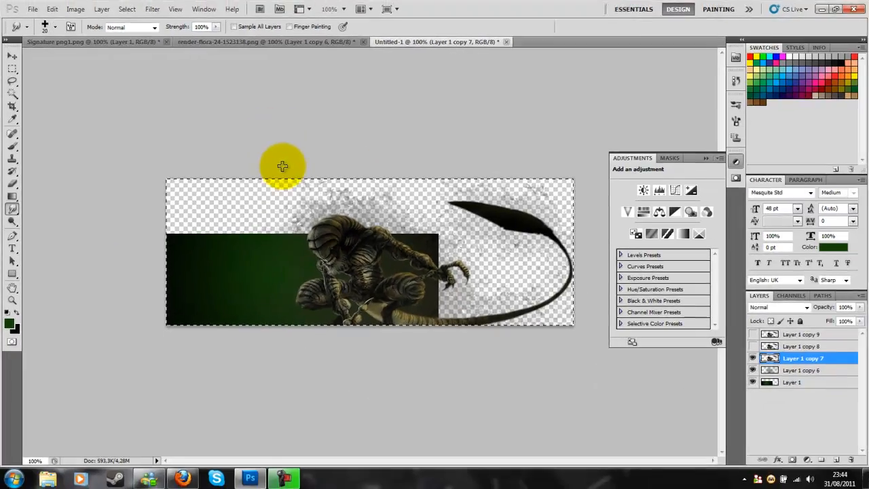
Smudge the creature's head, arms, torso and legs on Layer 1 copy 7 into scattered flecks
click(310, 223)
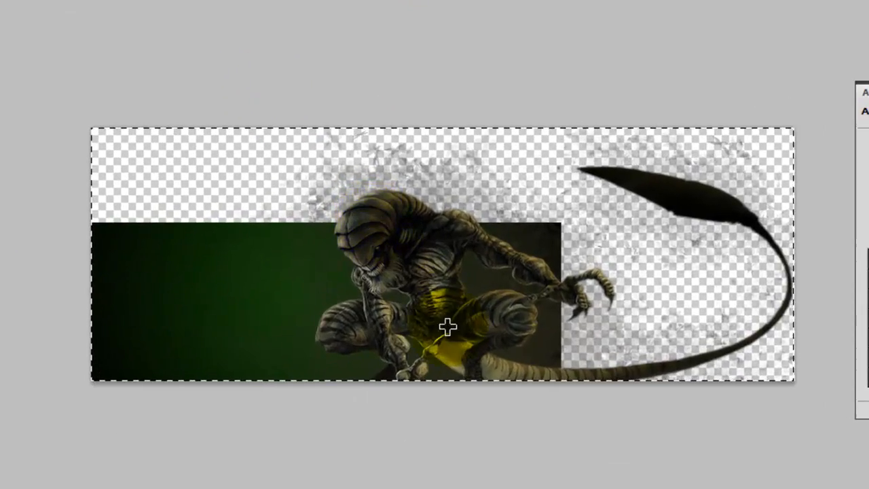
click(364, 201)
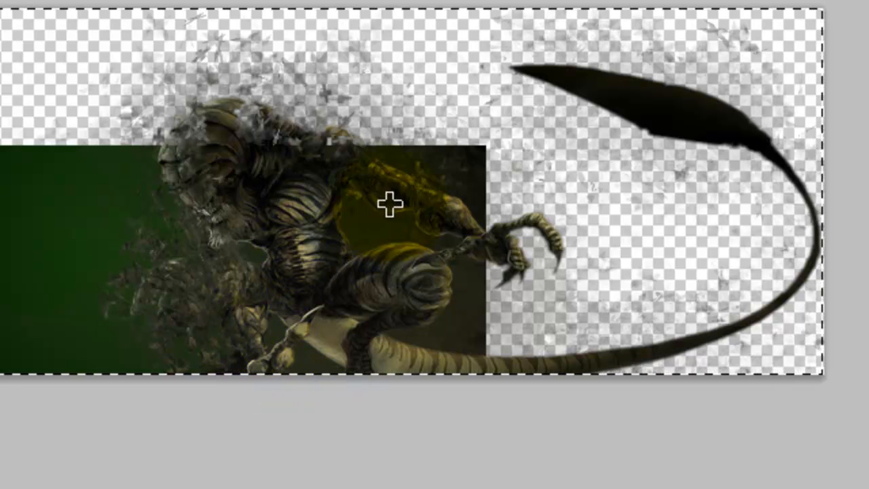
mouse_move(388, 182)
mouse_down()
mouse_move(412, 193)
mouse_move(403, 198)
mouse_move(471, 189)
mouse_move(459, 217)
mouse_move(432, 219)
mouse_move(486, 215)
mouse_move(480, 231)
mouse_move(454, 238)
mouse_move(529, 228)
mouse_move(486, 255)
mouse_move(538, 237)
mouse_move(520, 222)
mouse_move(531, 239)
mouse_move(465, 244)
mouse_move(497, 267)
mouse_move(385, 264)
mouse_move(446, 278)
mouse_move(417, 296)
mouse_move(489, 290)
mouse_move(410, 304)
mouse_move(455, 265)
mouse_move(395, 264)
mouse_up()
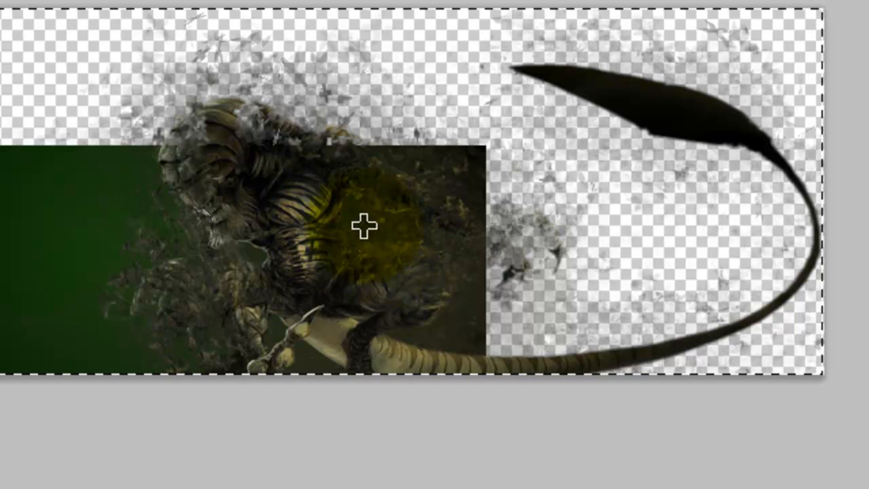
mouse_move(329, 197)
mouse_down()
mouse_move(343, 213)
mouse_move(360, 194)
mouse_up()
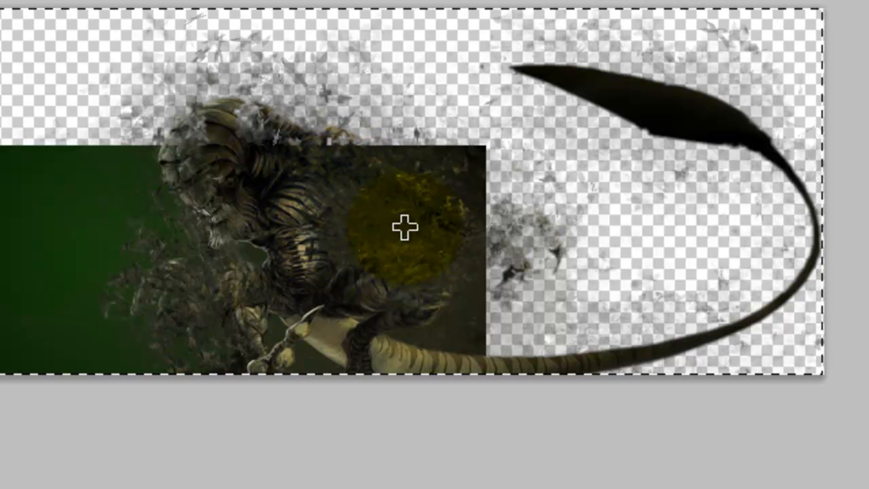
mouse_move(437, 252)
mouse_down()
mouse_move(429, 213)
mouse_move(459, 193)
mouse_move(407, 190)
mouse_move(452, 181)
mouse_move(376, 184)
mouse_move(398, 154)
mouse_move(322, 164)
mouse_move(355, 139)
mouse_move(324, 158)
mouse_move(316, 130)
mouse_move(271, 163)
mouse_move(273, 98)
mouse_move(241, 136)
mouse_move(220, 101)
mouse_move(223, 146)
mouse_move(206, 125)
mouse_move(238, 116)
mouse_move(227, 134)
mouse_move(230, 93)
mouse_move(199, 160)
mouse_move(159, 153)
mouse_move(204, 178)
mouse_move(158, 169)
mouse_move(213, 176)
mouse_move(222, 152)
mouse_move(225, 193)
mouse_up()
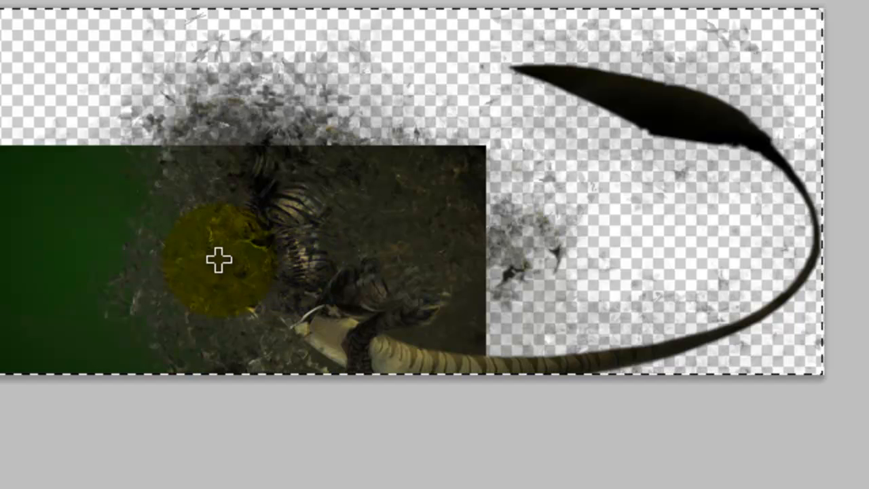
drag(274, 201, 320, 195)
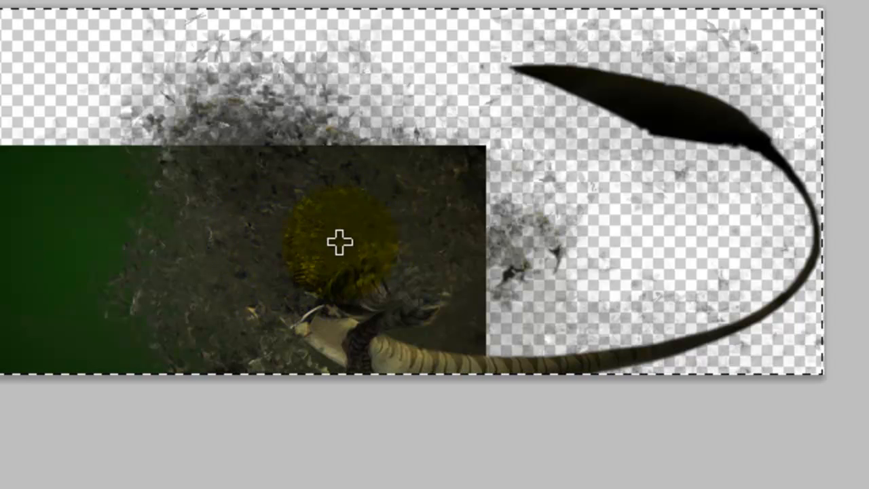
drag(358, 303, 338, 344)
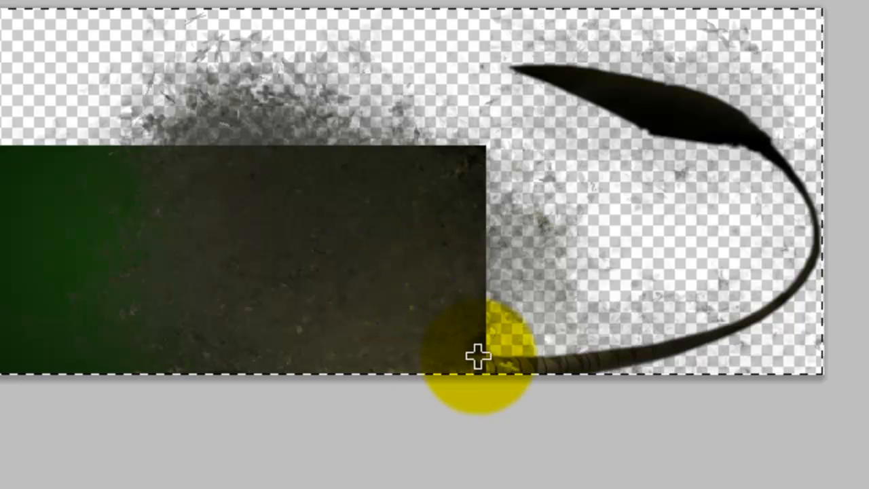
Smudge the creature's tail on Layer 1 copy 7 into flecks and blend the remaining spots over the dark banner area
mouse_move(507, 374)
mouse_down()
mouse_move(604, 365)
mouse_move(623, 371)
mouse_move(670, 341)
mouse_move(743, 325)
mouse_move(781, 332)
mouse_move(807, 279)
mouse_move(826, 273)
mouse_move(758, 144)
mouse_move(809, 268)
mouse_move(800, 262)
mouse_move(771, 141)
mouse_move(819, 228)
mouse_move(734, 343)
mouse_move(636, 338)
mouse_move(578, 350)
mouse_move(572, 365)
mouse_move(517, 357)
mouse_move(520, 330)
mouse_move(596, 330)
mouse_up()
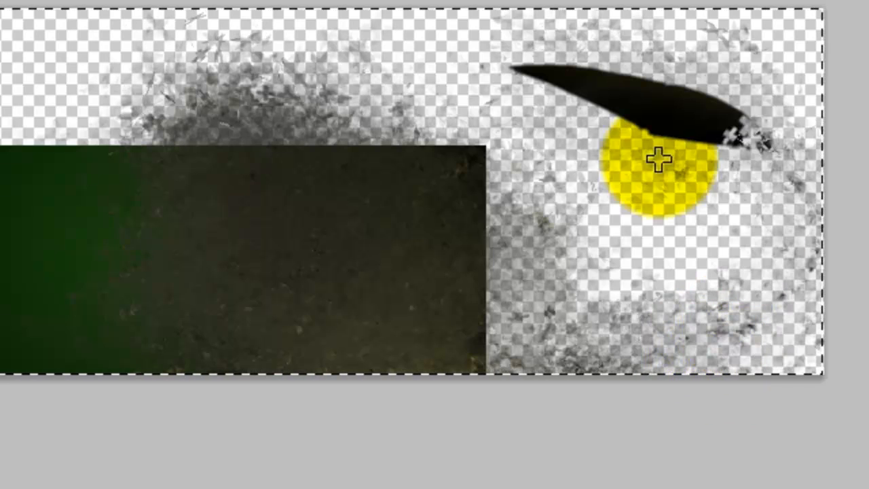
mouse_move(659, 159)
mouse_down()
mouse_move(727, 132)
mouse_move(729, 118)
mouse_move(681, 120)
mouse_move(607, 88)
mouse_move(520, 68)
mouse_move(574, 81)
mouse_move(607, 108)
mouse_move(654, 101)
mouse_move(685, 122)
mouse_move(731, 106)
mouse_move(598, 91)
mouse_move(539, 72)
mouse_move(745, 149)
mouse_move(750, 137)
mouse_move(537, 302)
mouse_move(534, 350)
mouse_move(355, 325)
mouse_move(471, 174)
mouse_up()
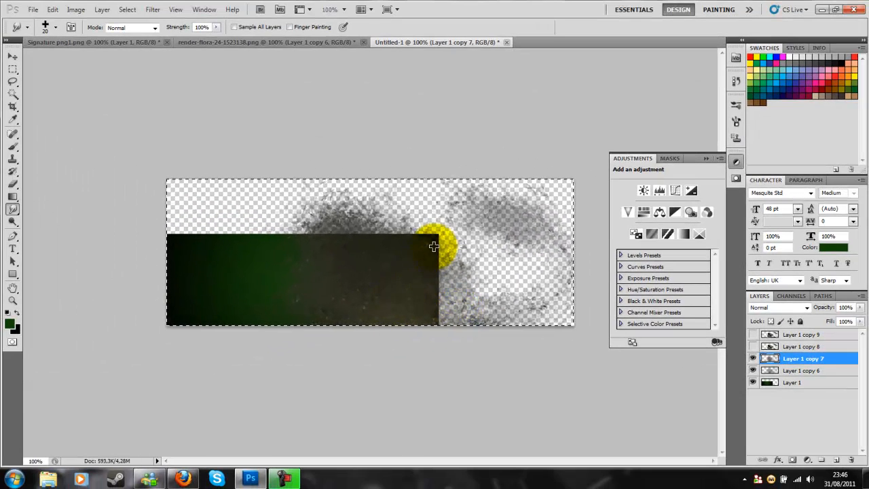
drag(433, 245, 384, 286)
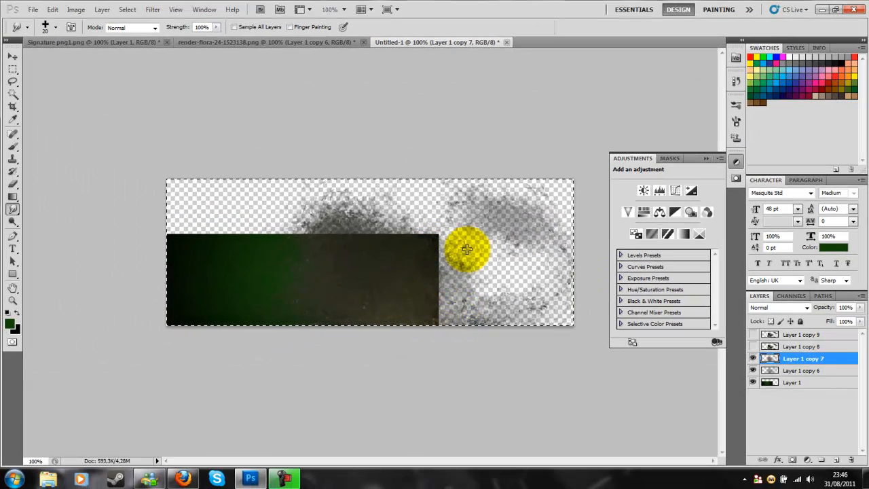
Select and show Layer 1 copy 8, and lightly smudge small spots on the creature's tail
click(807, 347)
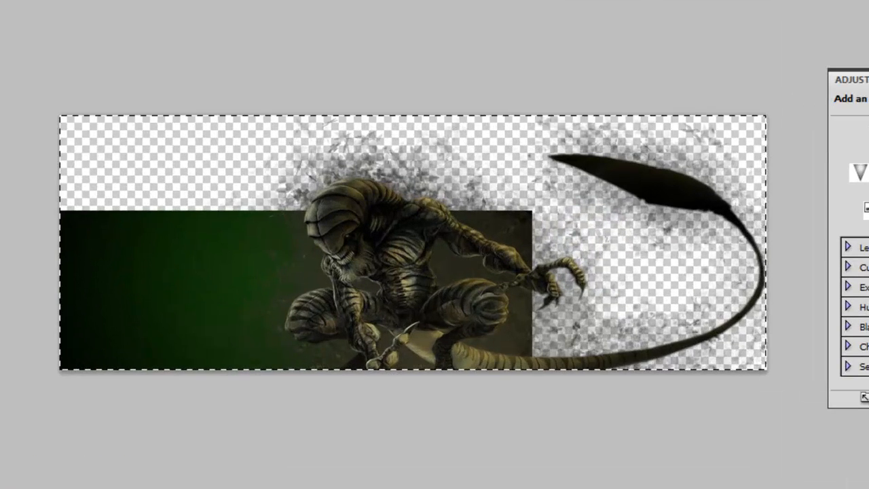
click(752, 347)
mouse_move(250, 308)
mouse_down()
mouse_move(283, 235)
mouse_move(223, 223)
mouse_move(288, 184)
mouse_move(317, 261)
mouse_move(267, 339)
mouse_move(292, 357)
mouse_up()
mouse_move(269, 182)
mouse_down()
mouse_move(378, 113)
mouse_move(507, 353)
mouse_move(591, 243)
mouse_move(659, 246)
mouse_move(615, 174)
mouse_move(438, 127)
mouse_move(359, 188)
mouse_move(359, 174)
mouse_move(93, 25)
mouse_move(228, 91)
mouse_up()
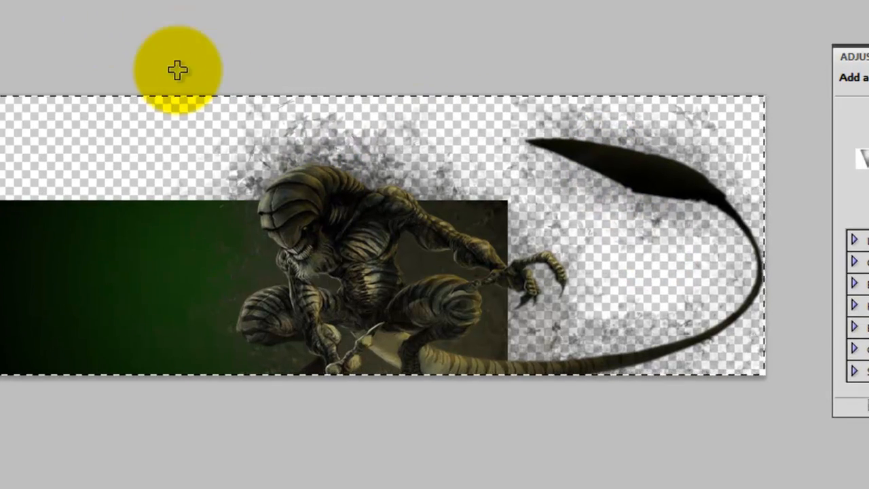
mouse_move(177, 70)
mouse_down()
mouse_move(348, 175)
mouse_move(344, 168)
mouse_up()
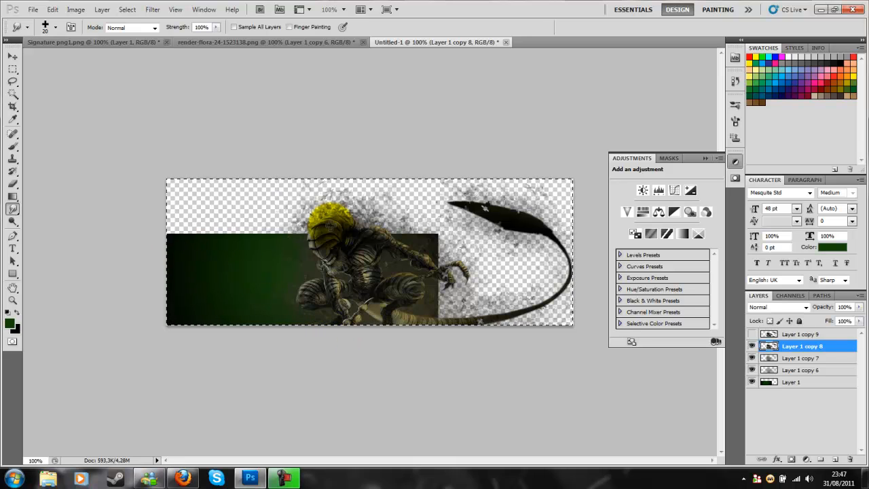
Add a new empty layer directly above Layer 1
click(805, 383)
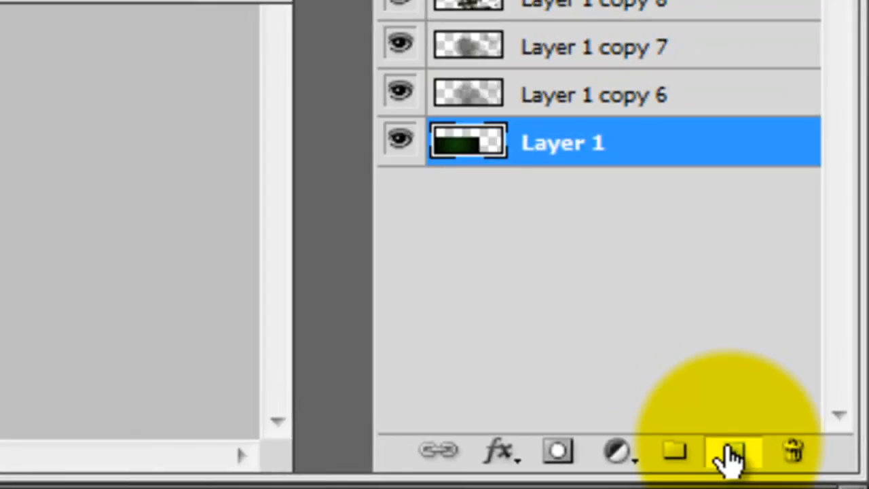
click(693, 450)
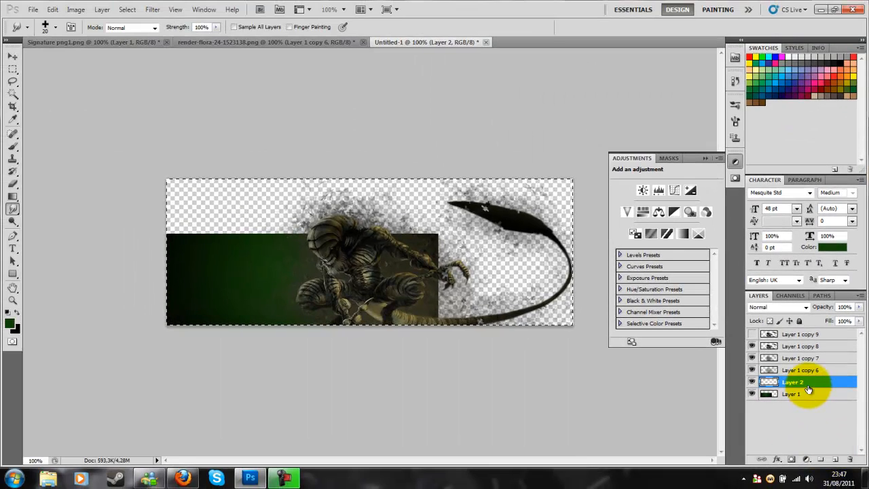
Make a rectangular marquee selection that exactly covers the banner area below the transparent strip
click(12, 69)
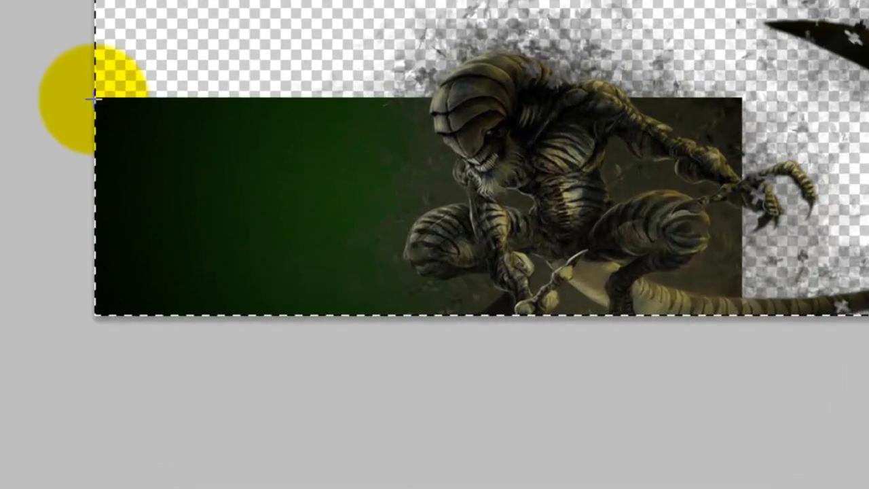
drag(167, 234, 426, 306)
mouse_move(738, 267)
mouse_down()
mouse_move(780, 305)
mouse_move(767, 320)
mouse_up()
Paint black texture across the green part of the banner on Layer 2, using the 48 px rough brush preset enlarged to 160 px
click(8, 303)
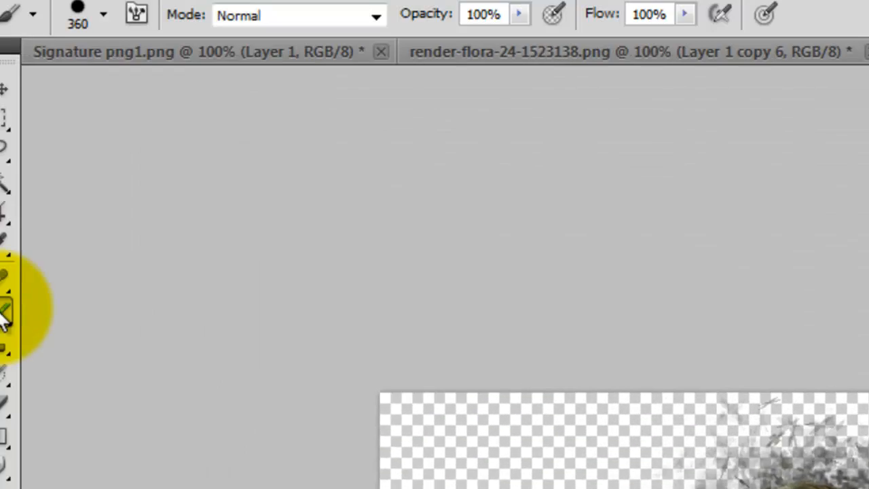
click(139, 68)
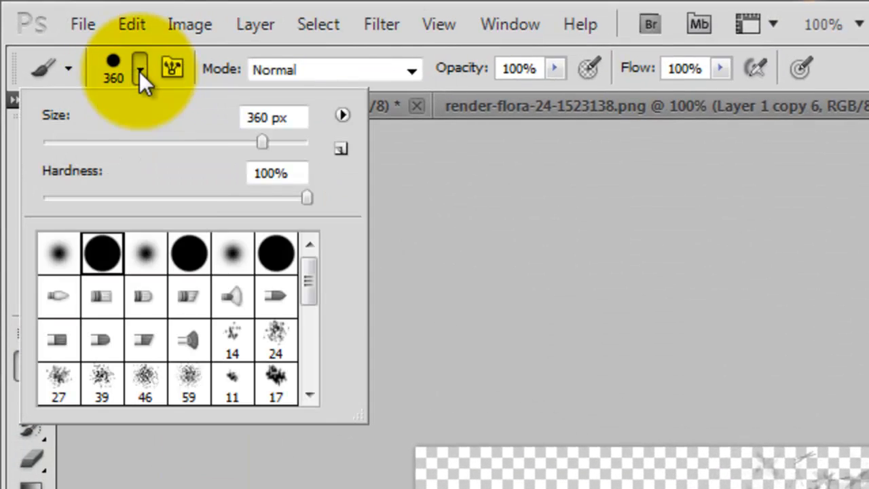
drag(305, 290, 311, 388)
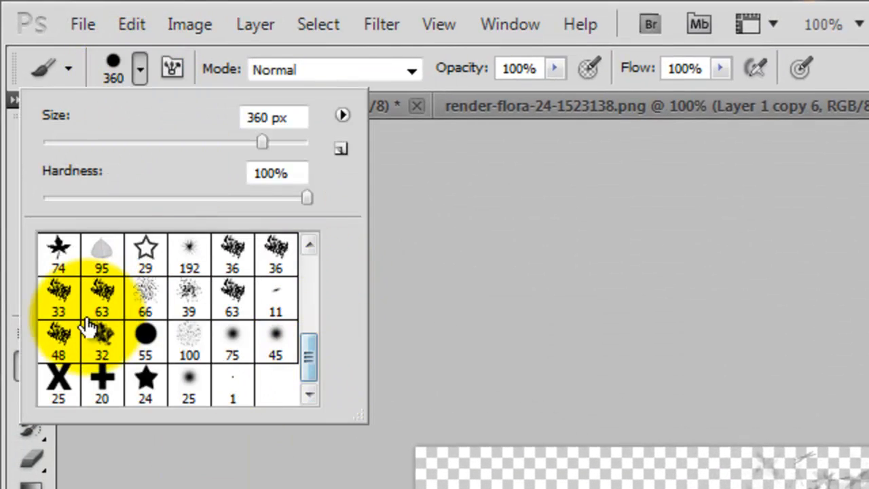
click(59, 337)
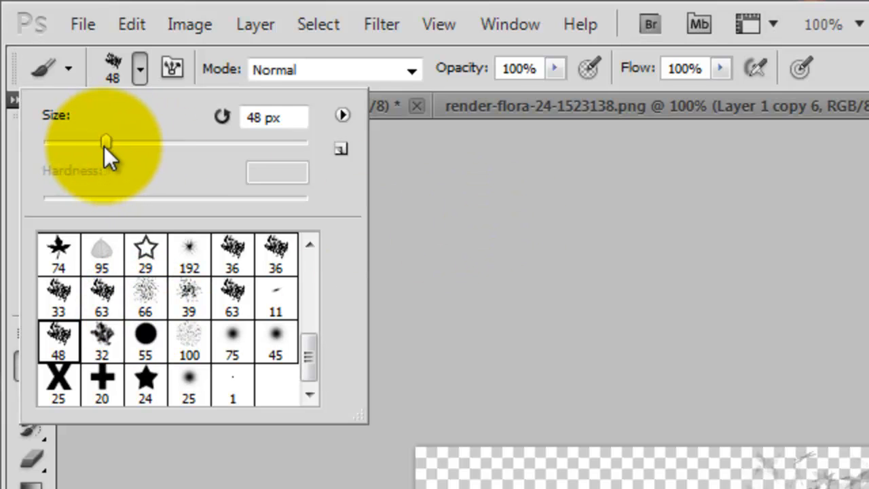
mouse_move(104, 144)
mouse_down()
mouse_move(233, 165)
mouse_move(220, 180)
mouse_up()
key(Return)
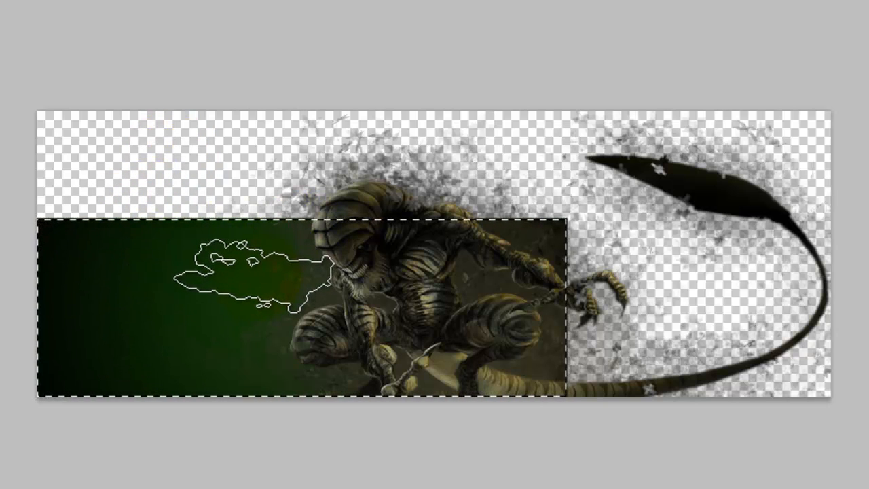
drag(251, 278, 193, 271)
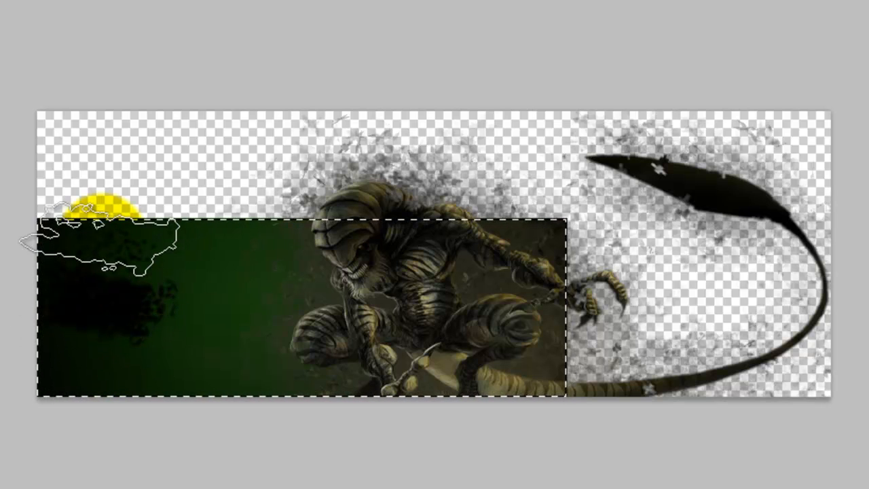
drag(100, 237, 242, 249)
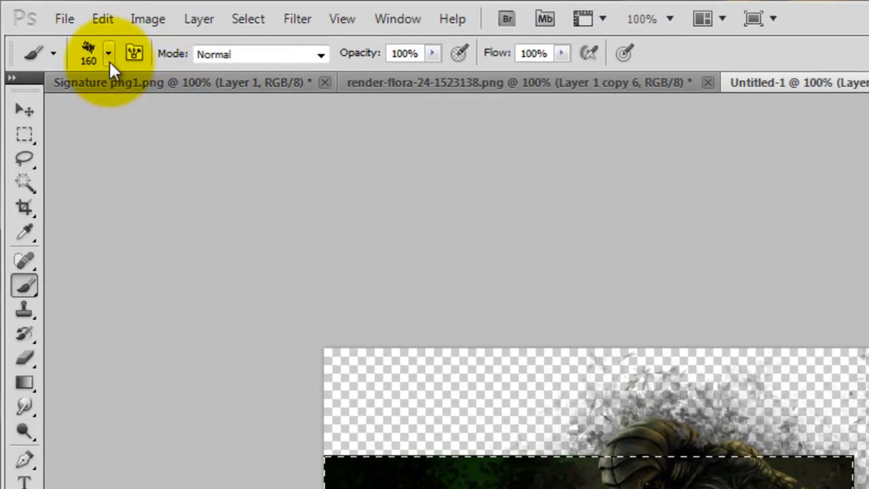
Choose the 100 px speckled brush preset at a size of 160 px and swap the foreground colour to dark green
click(108, 58)
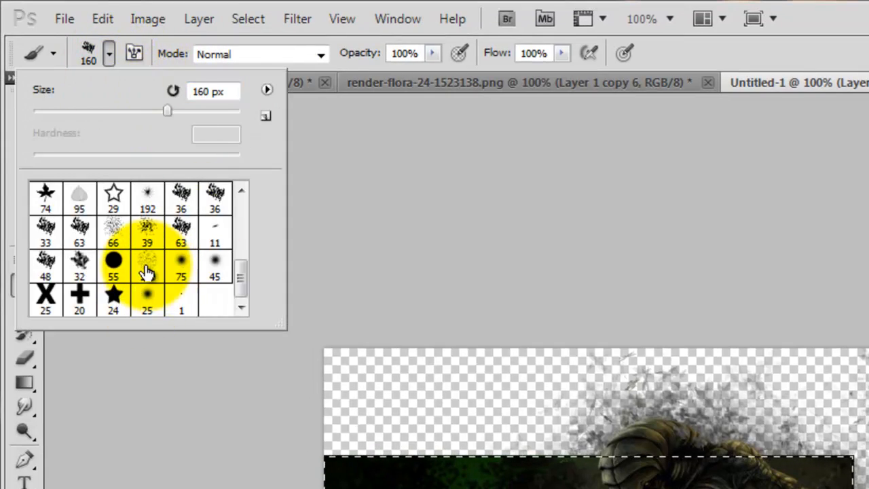
click(147, 272)
drag(141, 116, 166, 114)
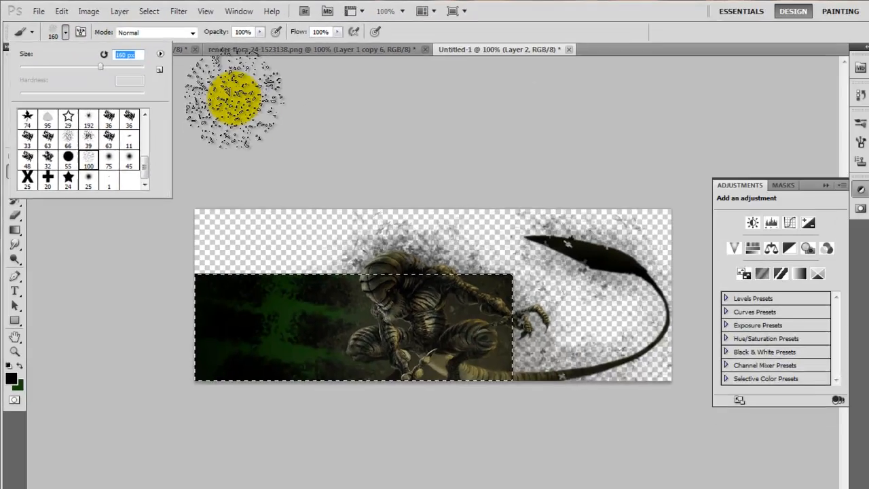
click(234, 100)
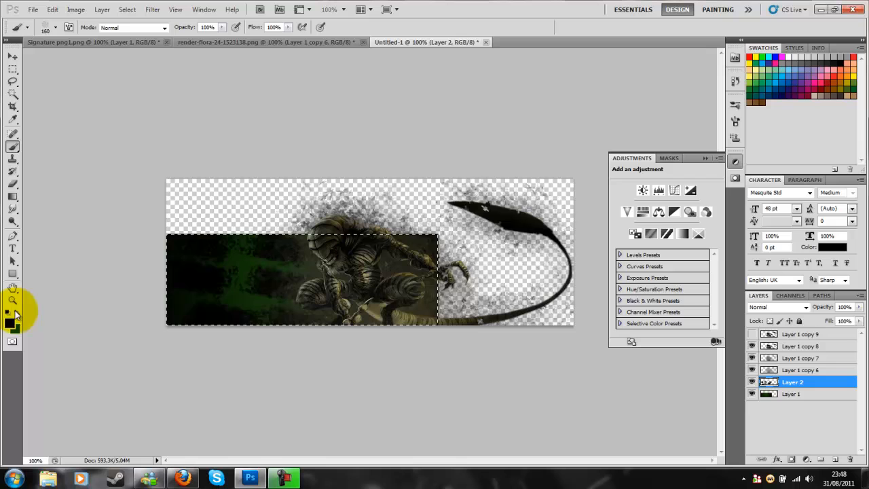
click(17, 312)
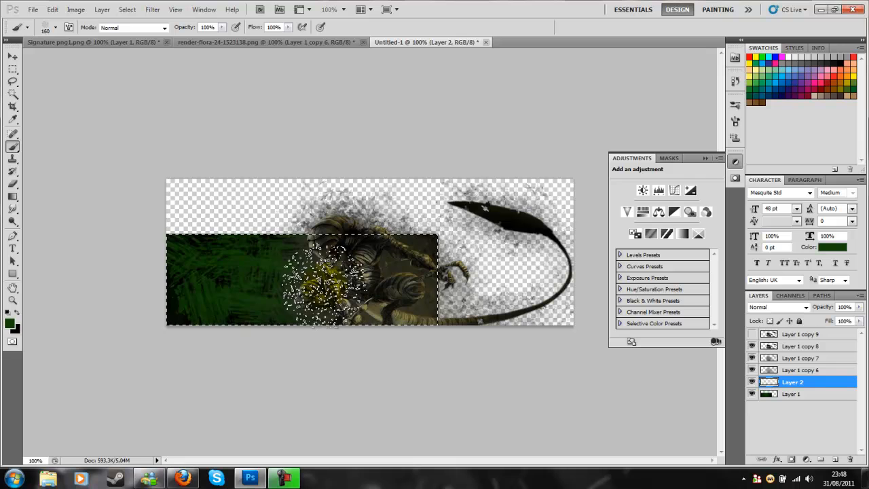
Paint dark green speckled strokes over the black texture on Layer 2, spreading outward across the banner and behind the creature
click(301, 358)
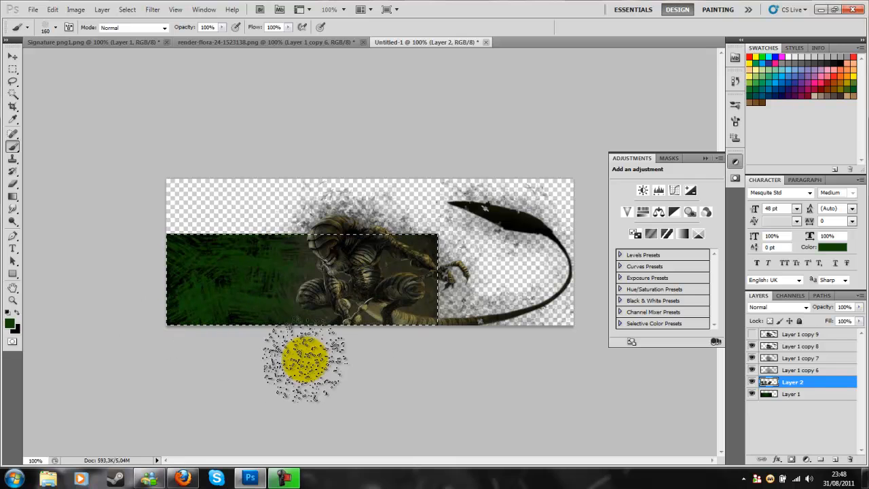
click(292, 357)
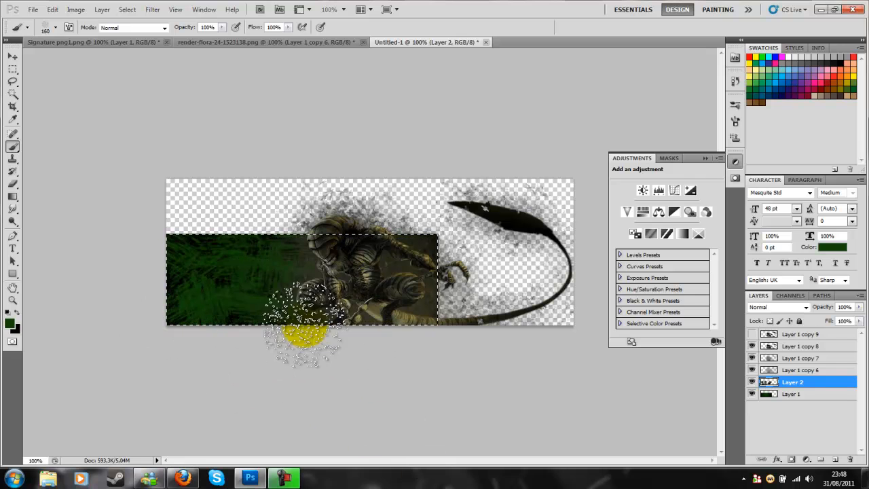
click(194, 218)
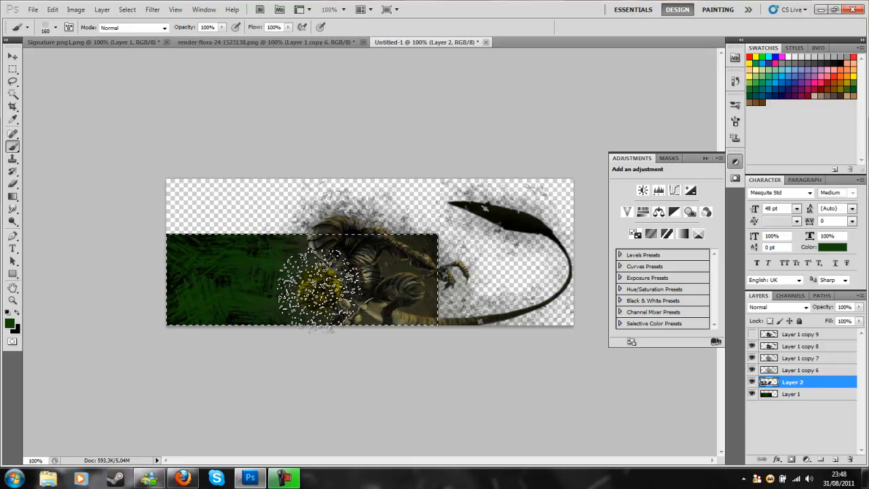
click(136, 387)
click(156, 299)
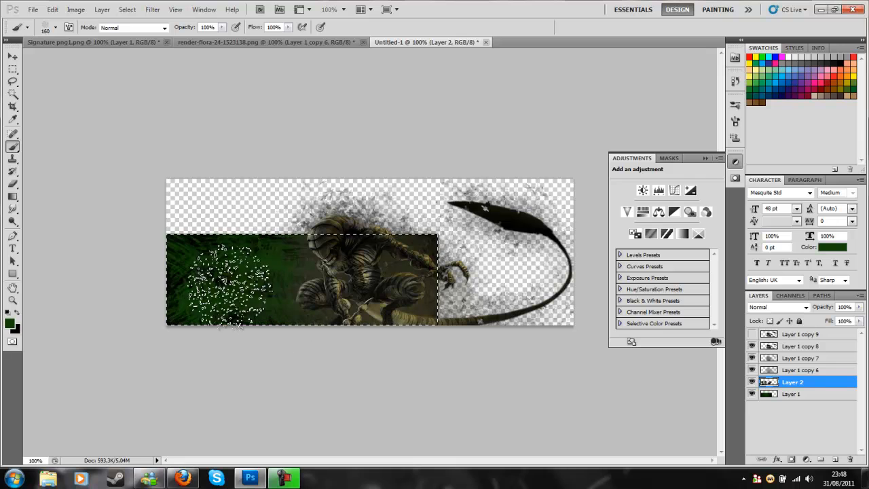
click(139, 315)
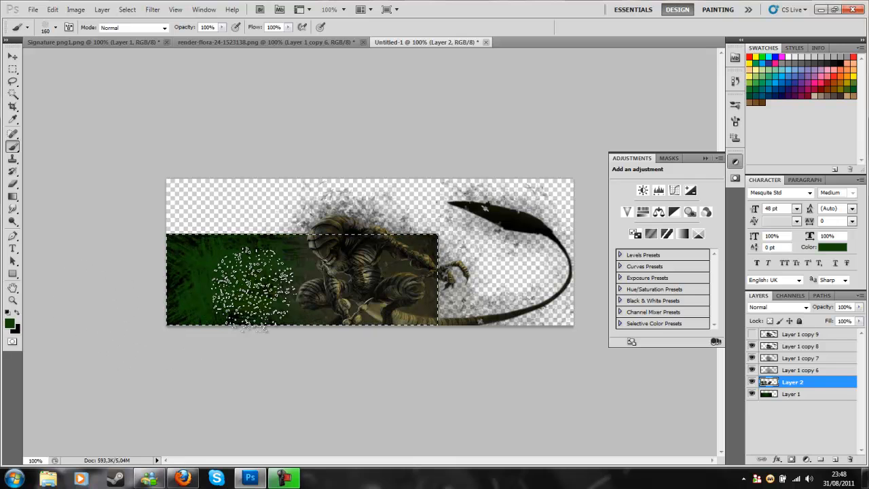
click(392, 336)
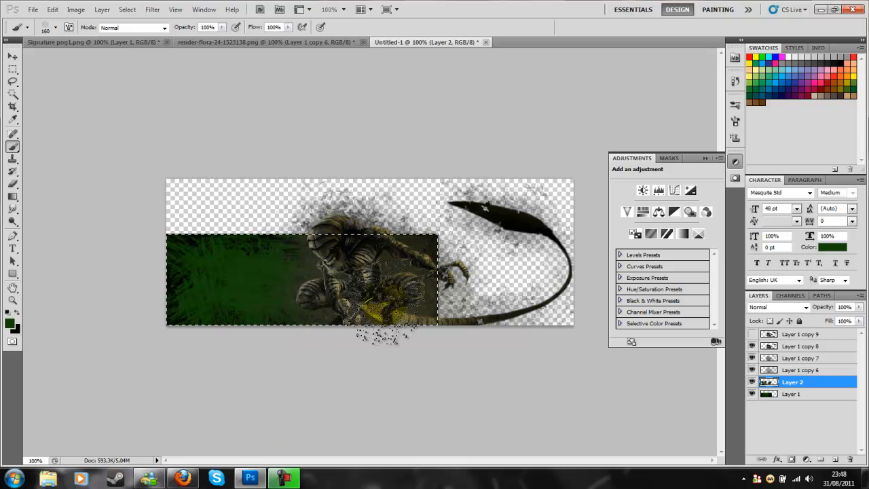
Choose the 66 px speckled brush preset, enlarge it to 164 px, and set the foreground to a slightly darker green
click(55, 28)
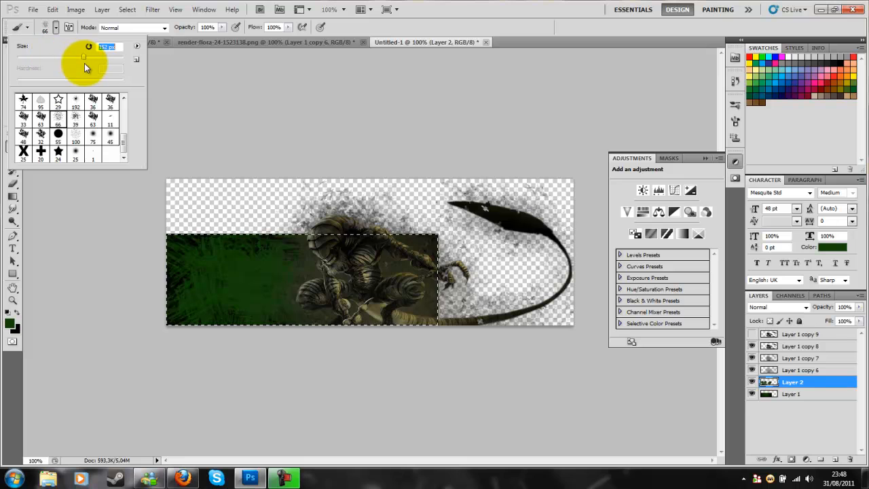
drag(84, 64, 86, 63)
click(203, 97)
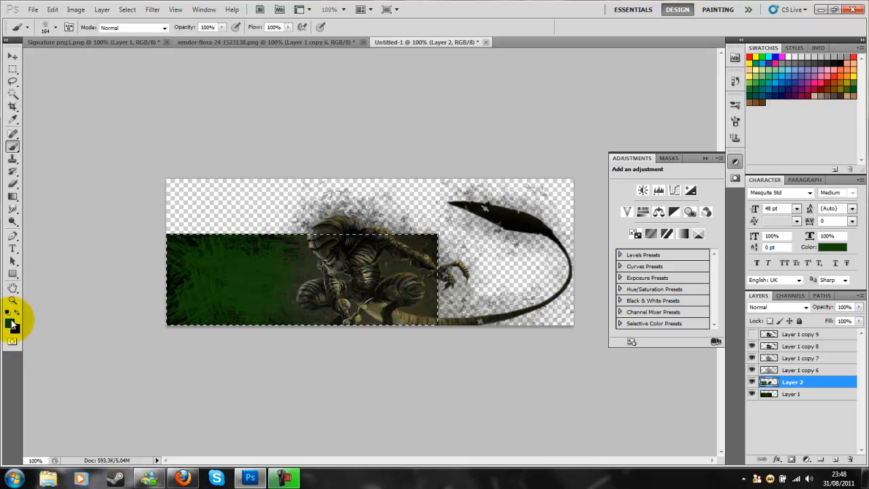
click(11, 324)
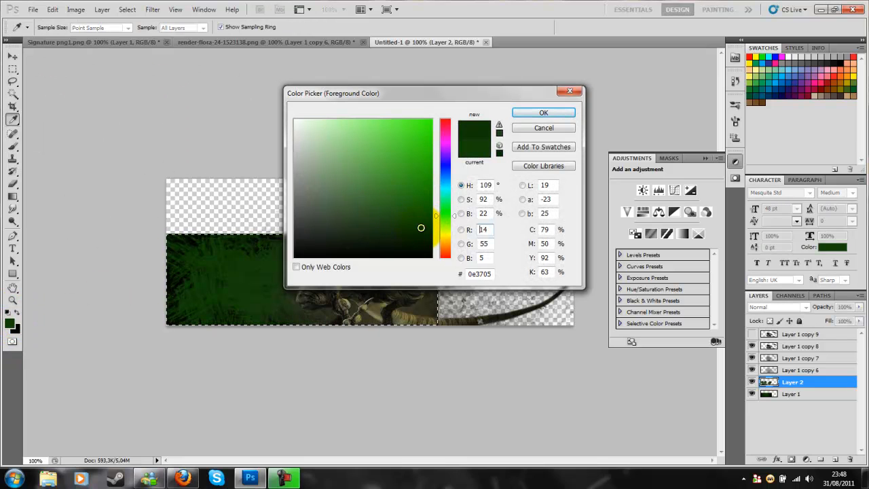
click(527, 112)
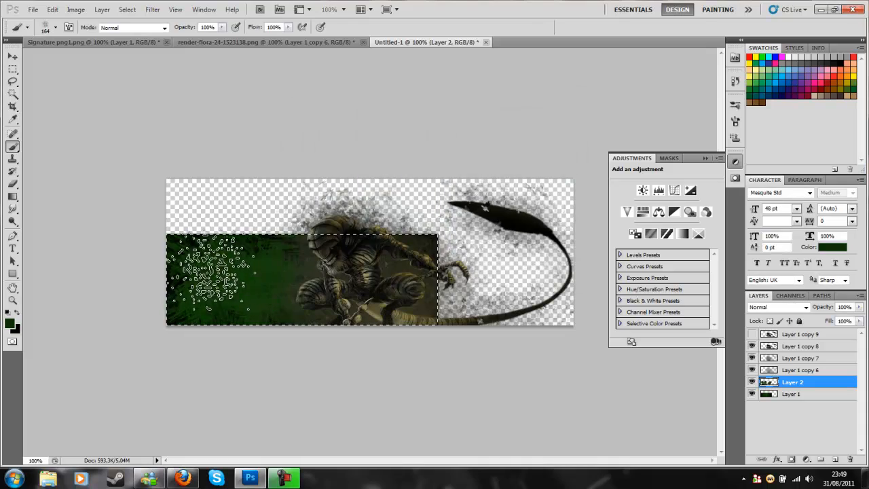
Blend the banner's green texture on Layer 2 with darker green speckled strokes, extending them toward the creature
mouse_move(252, 316)
mouse_down()
mouse_move(248, 326)
mouse_move(177, 314)
mouse_move(202, 329)
mouse_move(286, 336)
mouse_up()
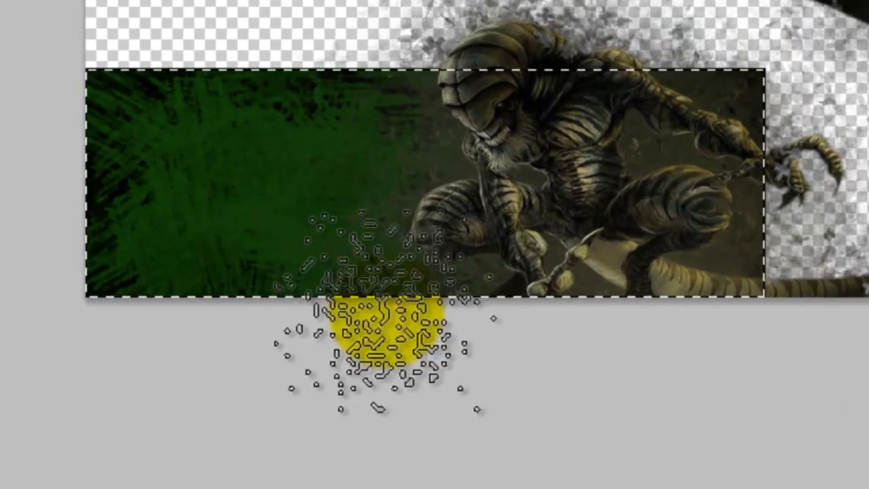
mouse_move(384, 310)
mouse_down()
mouse_move(214, 134)
mouse_move(198, 163)
mouse_move(107, 132)
mouse_move(229, 251)
mouse_move(244, 213)
mouse_move(246, 274)
mouse_move(273, 320)
mouse_move(243, 157)
mouse_move(277, 132)
mouse_move(319, 152)
mouse_move(173, 171)
mouse_move(647, 209)
mouse_move(698, 226)
mouse_move(681, 213)
mouse_move(401, 204)
mouse_move(392, 142)
mouse_move(305, 100)
mouse_move(250, 100)
mouse_move(251, 155)
mouse_move(196, 108)
mouse_move(150, 112)
mouse_move(191, 369)
mouse_up()
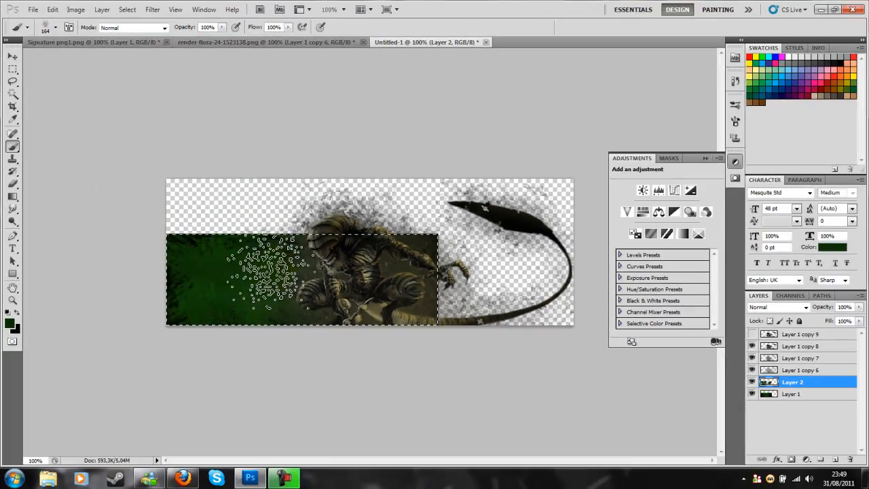
drag(268, 268, 321, 285)
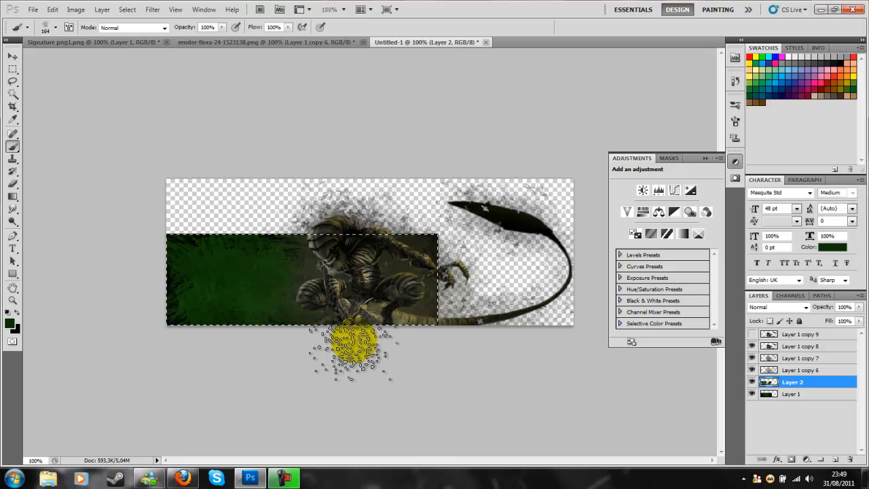
mouse_move(178, 309)
mouse_down()
mouse_move(117, 179)
mouse_move(163, 319)
mouse_move(445, 381)
mouse_move(326, 299)
mouse_up()
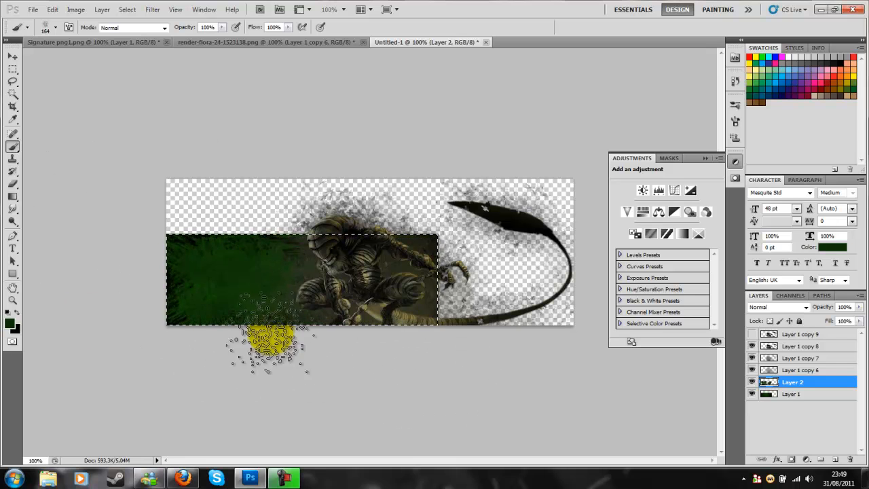
mouse_move(212, 277)
mouse_down()
mouse_move(346, 263)
mouse_move(302, 290)
mouse_move(302, 272)
mouse_move(261, 273)
mouse_move(376, 276)
mouse_move(253, 273)
mouse_move(362, 279)
mouse_move(290, 278)
mouse_up()
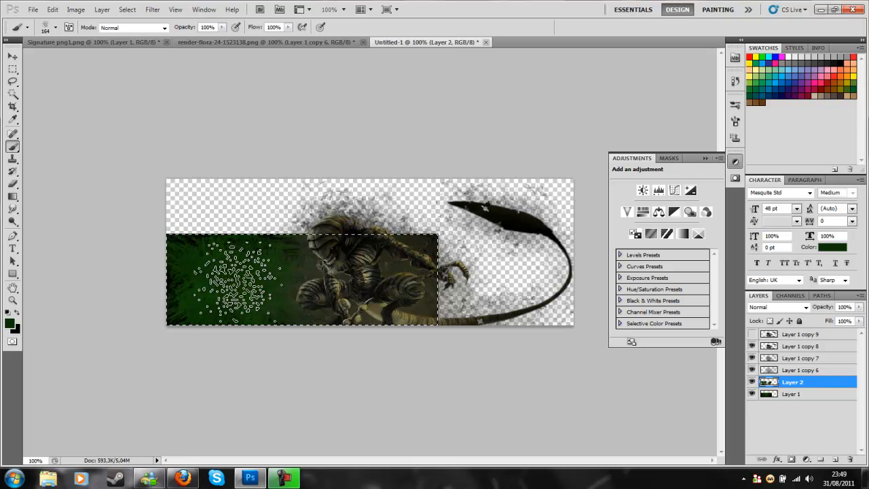
Make Layer 1 copy 9 the active layer
click(790, 336)
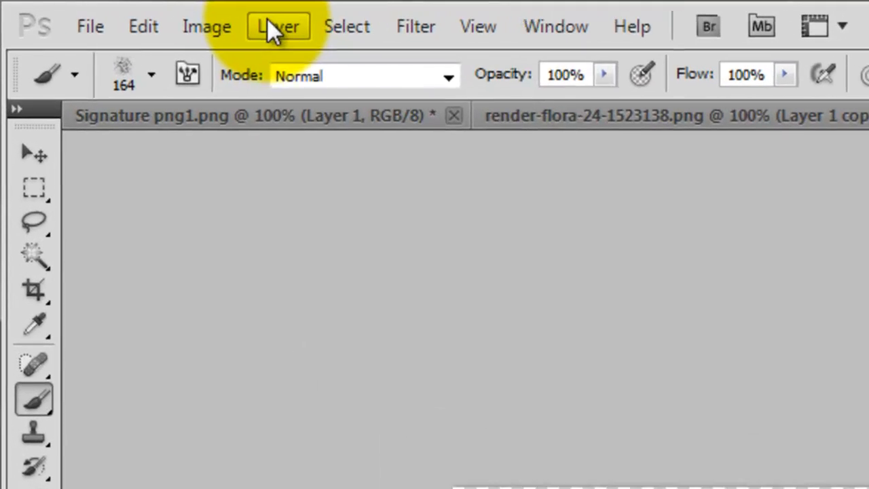
click(102, 10)
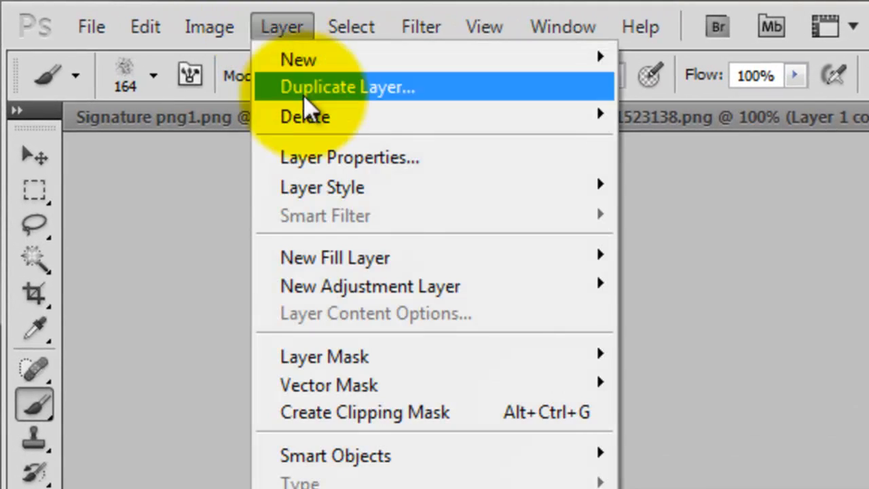
mouse_move(395, 288)
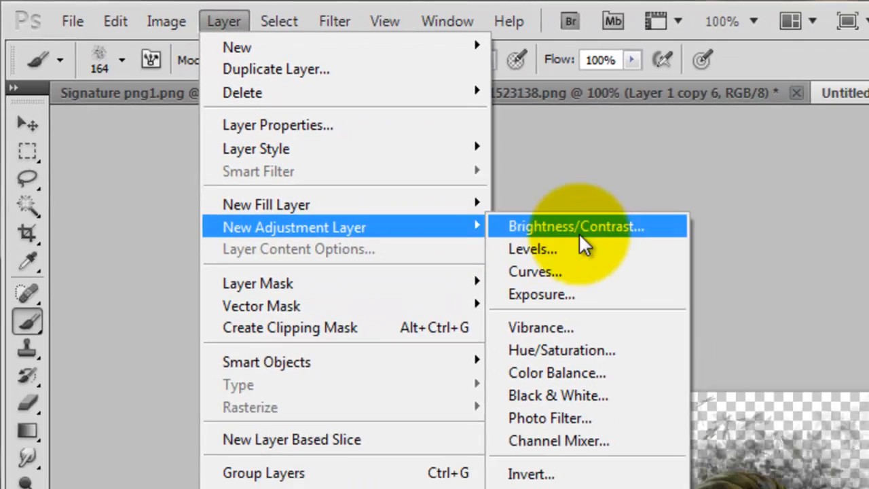
click(591, 441)
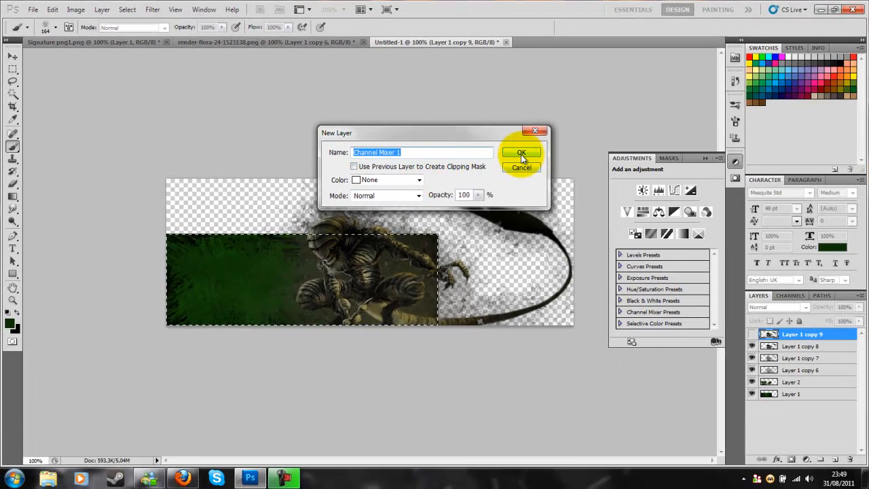
click(515, 167)
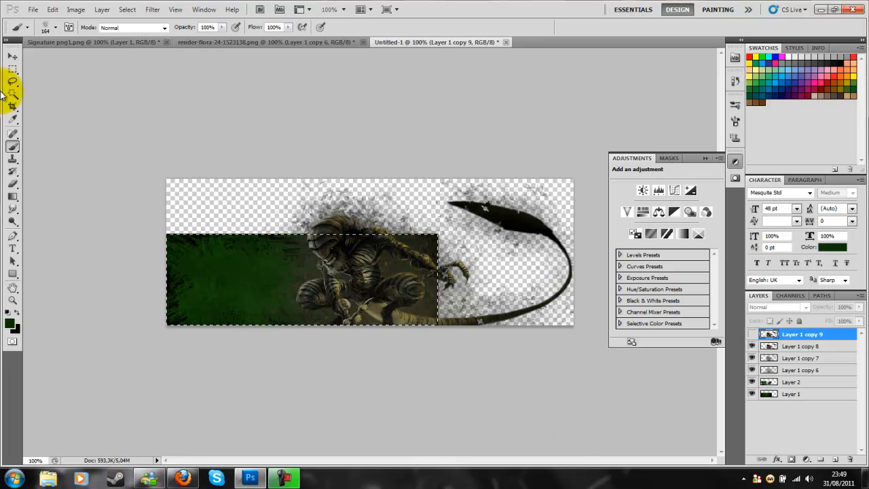
Select the entire canvas and add a Channel Mixer adjustment layer above Layer 1 copy 9
click(13, 68)
key(ctrl+a)
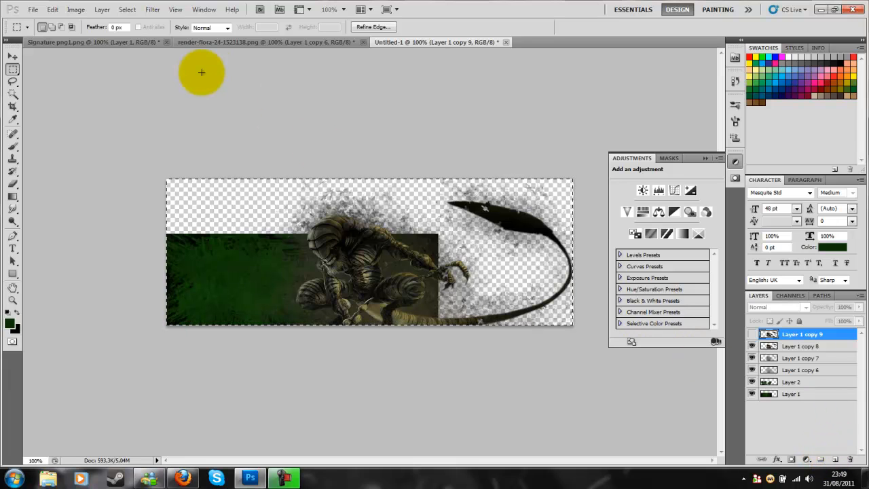
click(104, 10)
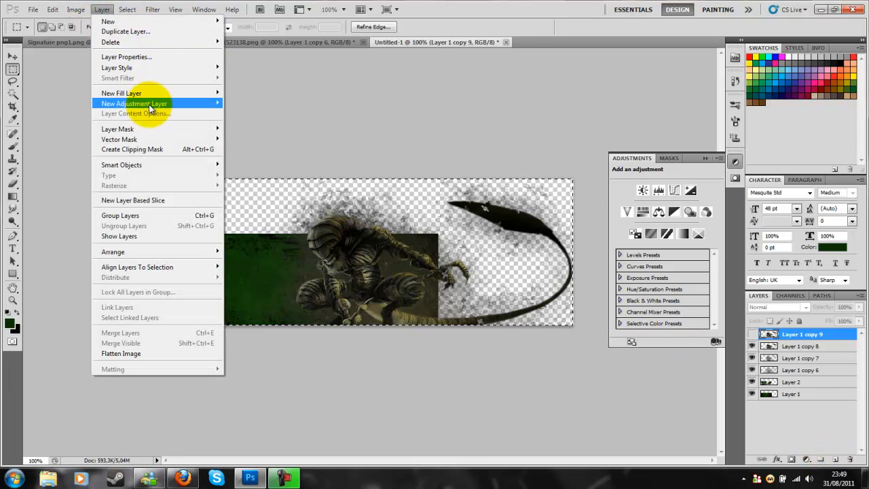
mouse_move(202, 104)
click(270, 202)
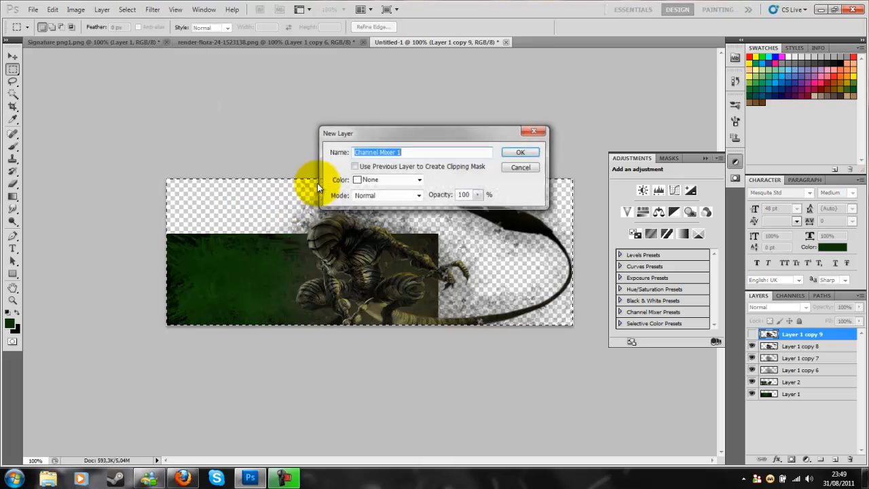
click(514, 151)
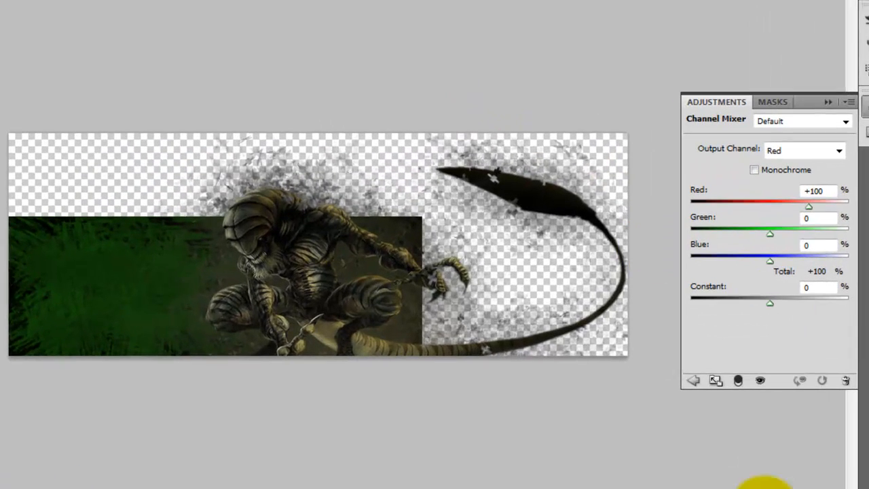
Set the Channel Mixer's Red output channel to Red +47%, Green +79% and Blue -22%
drag(804, 207, 741, 210)
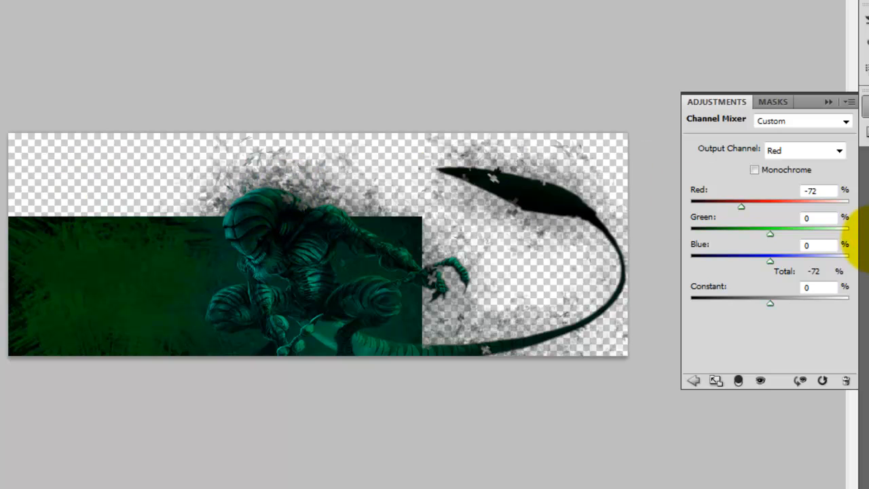
drag(740, 207, 801, 235)
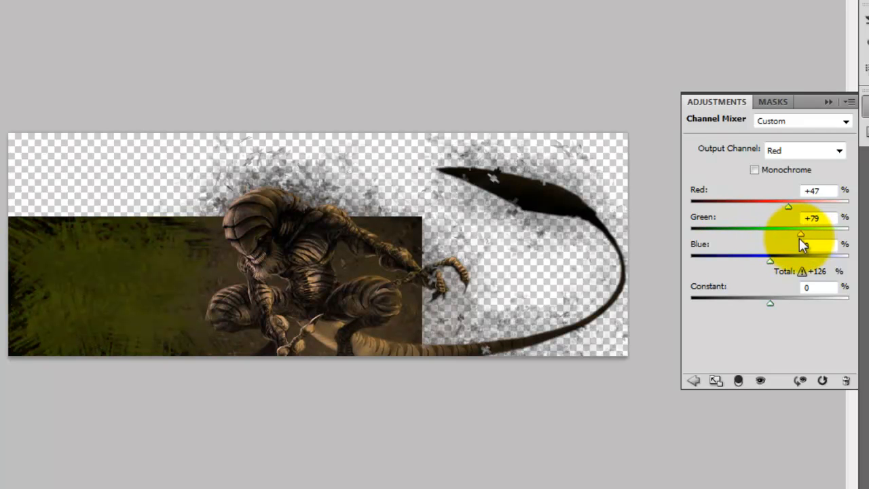
drag(771, 263, 761, 264)
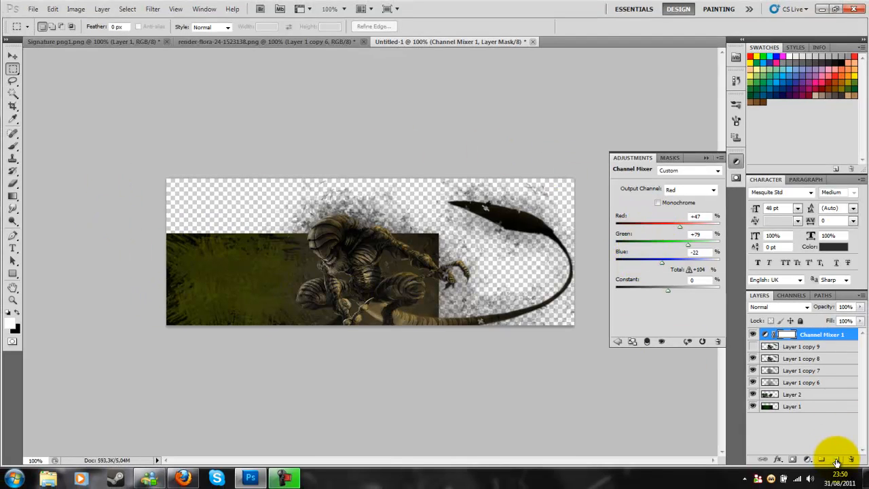
Add a new layer above Channel Mixer 1 and set the Type tool's text colour to white (ffffff)
click(837, 460)
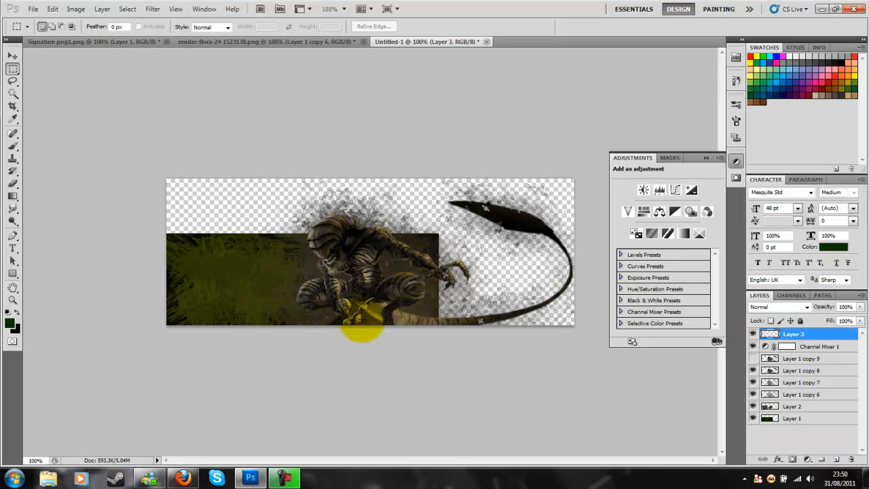
click(12, 248)
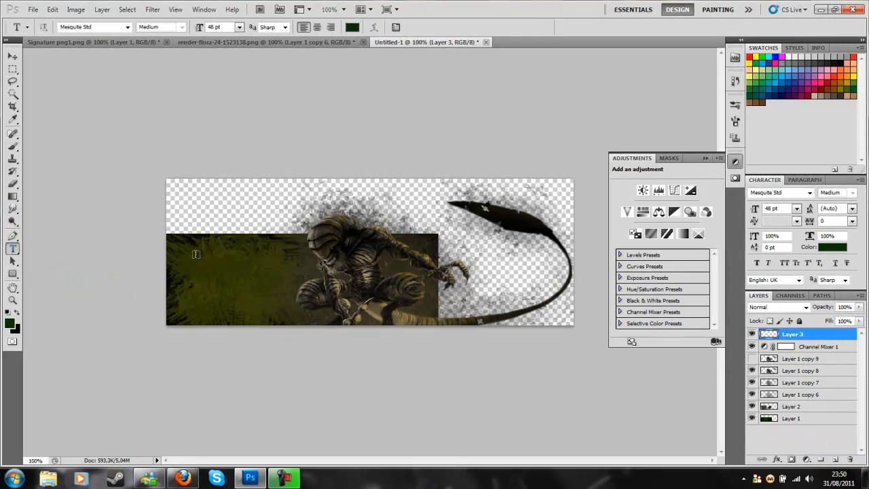
click(352, 30)
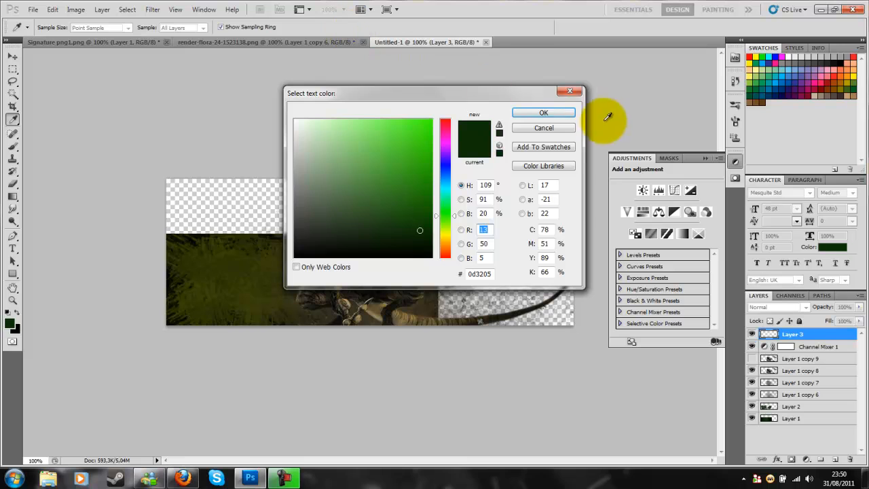
click(568, 94)
click(9, 311)
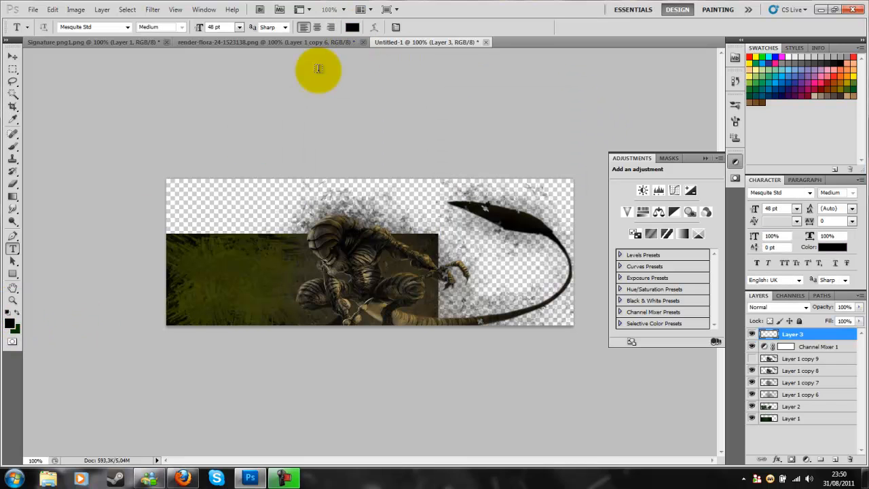
click(351, 30)
drag(326, 136, 299, 111)
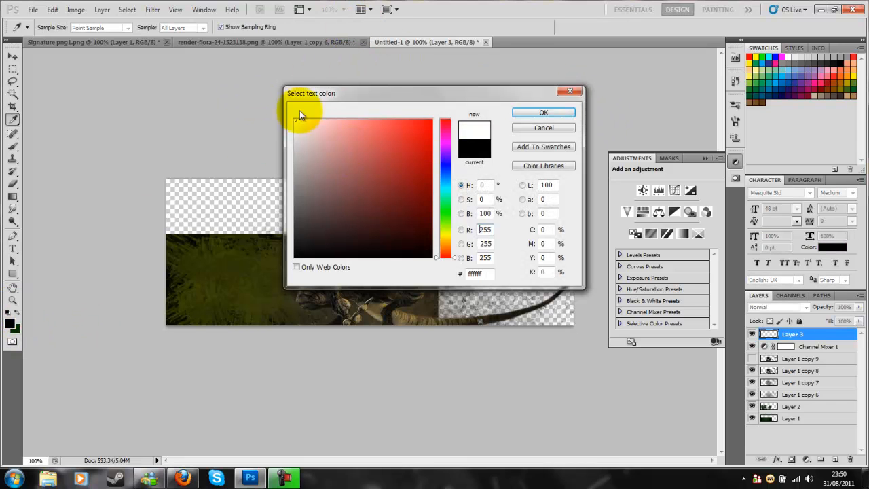
click(519, 112)
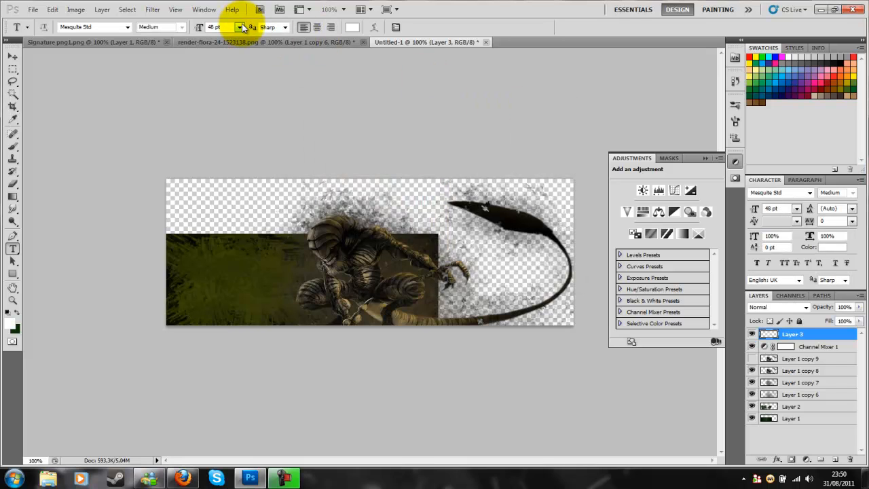
Write the signature nickname in 60 pt Mesquite Std and place it over the green left part of the banner
click(239, 27)
click(231, 199)
click(221, 263)
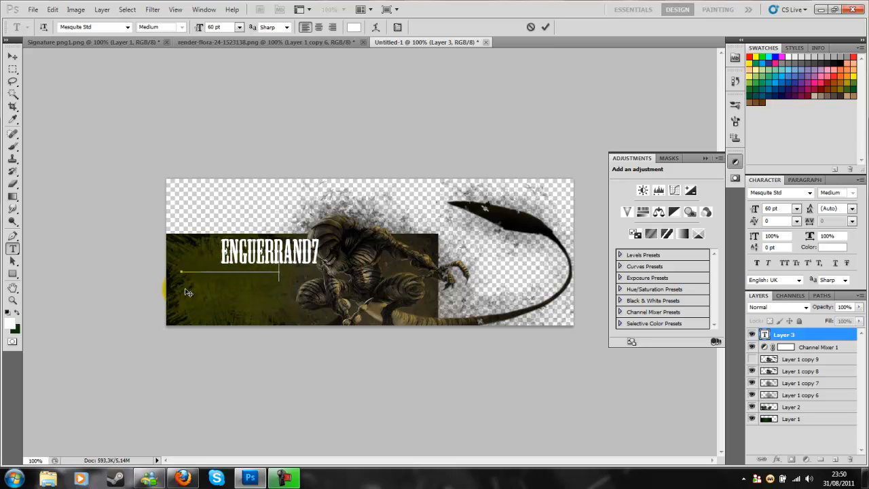
drag(185, 287, 182, 300)
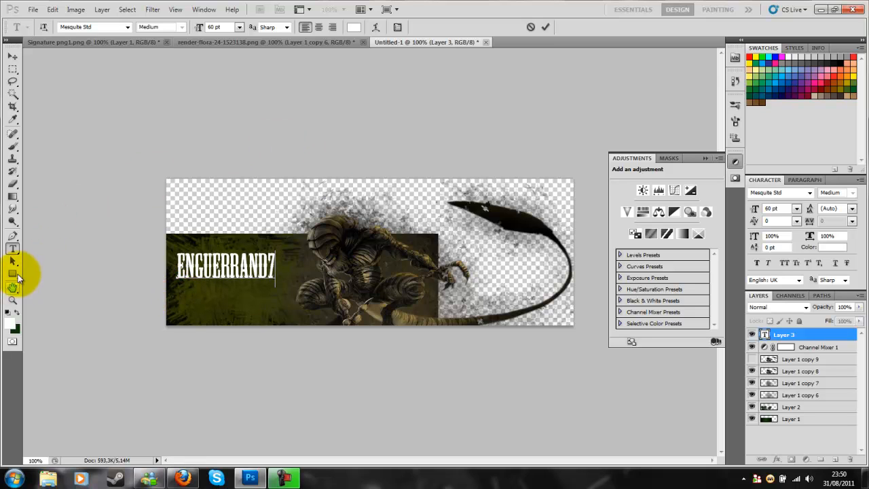
Add the text "Grapheur" at 48 pt on its own layer directly beneath the nickname, using the Signature png1 document as reference
click(836, 459)
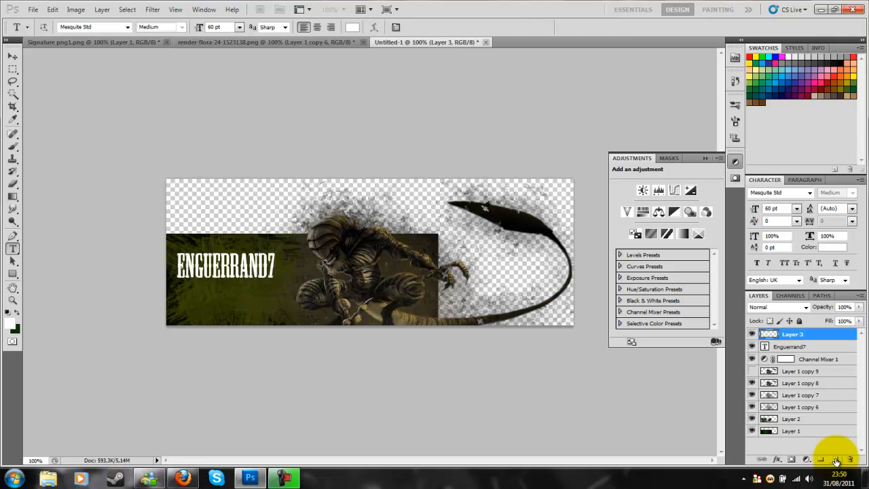
click(197, 298)
click(239, 27)
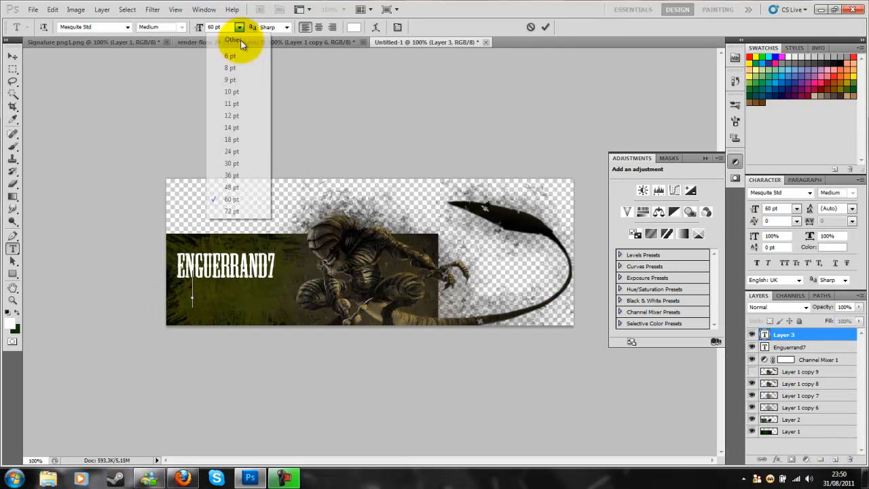
click(232, 188)
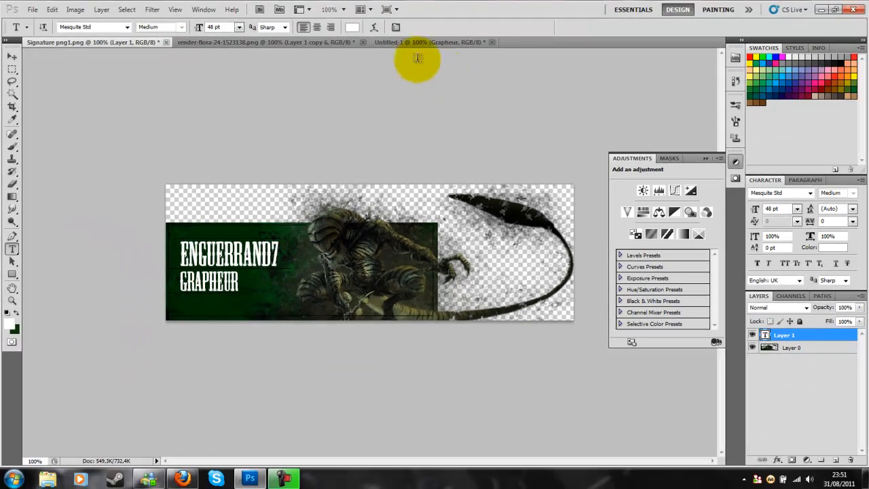
click(392, 45)
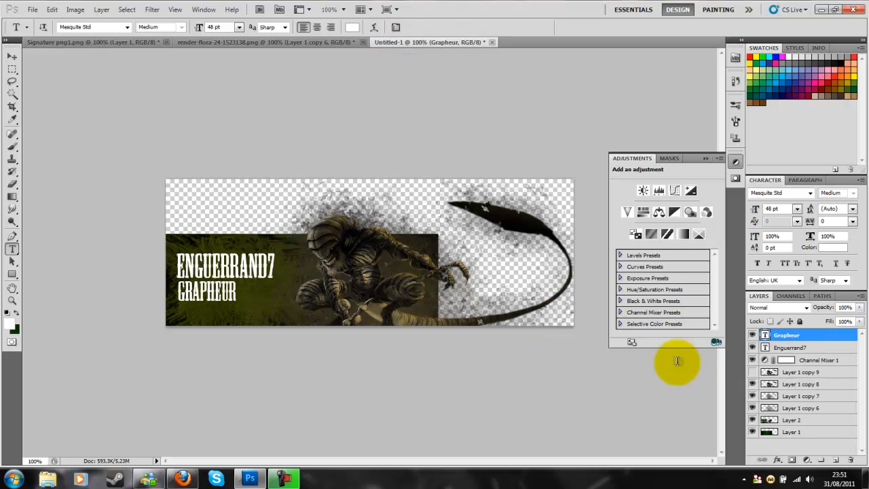
Add a new layer and select a single pixel row just above the nickname with the Single Row Marquee tool
click(836, 461)
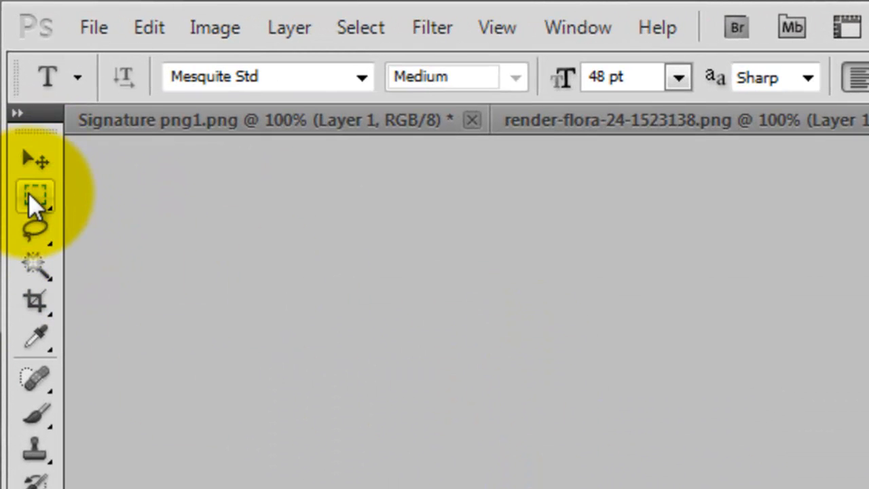
click(29, 193)
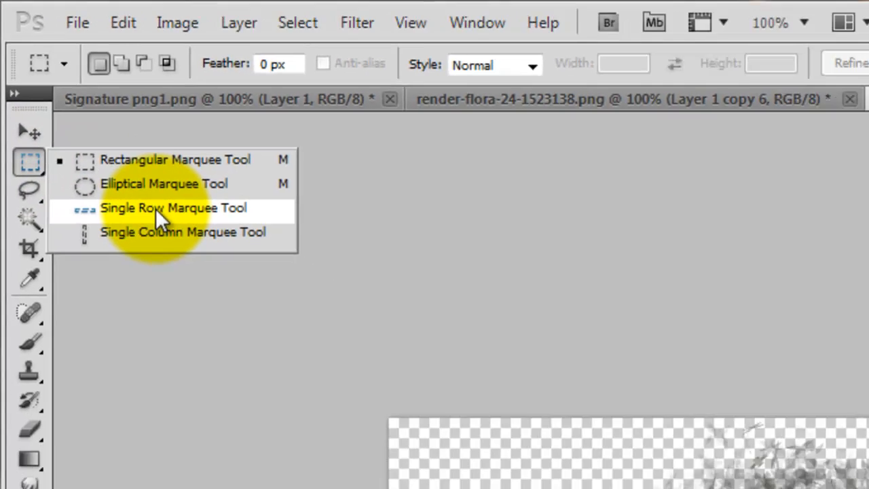
click(190, 252)
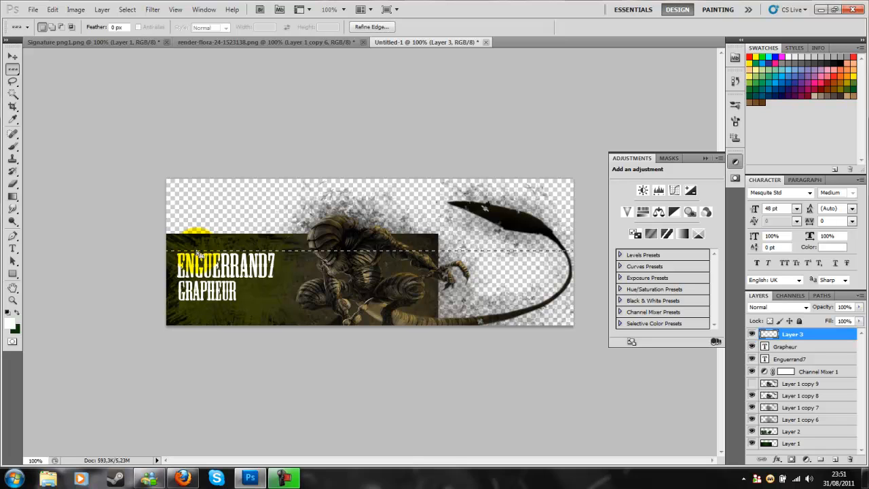
Set the foreground colour to black (000000) and choose a hard round brush at 100% hardness, enlarged beyond 164 px
click(13, 147)
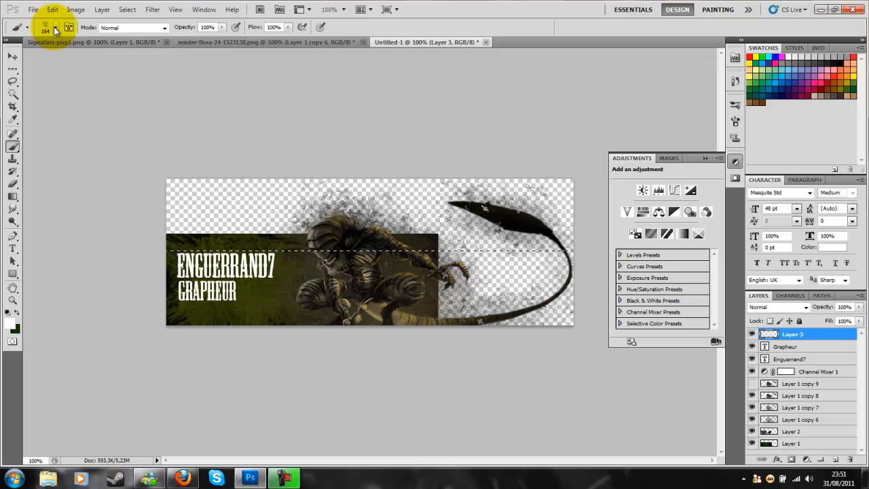
click(11, 324)
drag(337, 172, 310, 330)
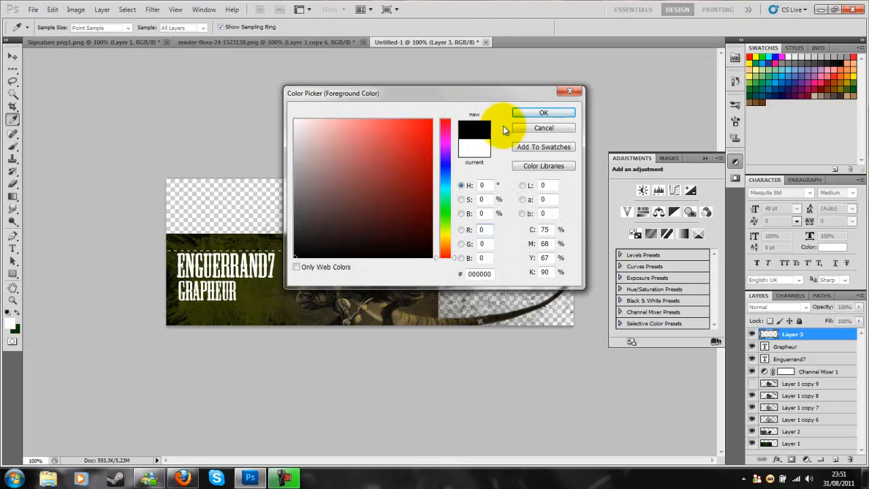
click(526, 114)
click(56, 27)
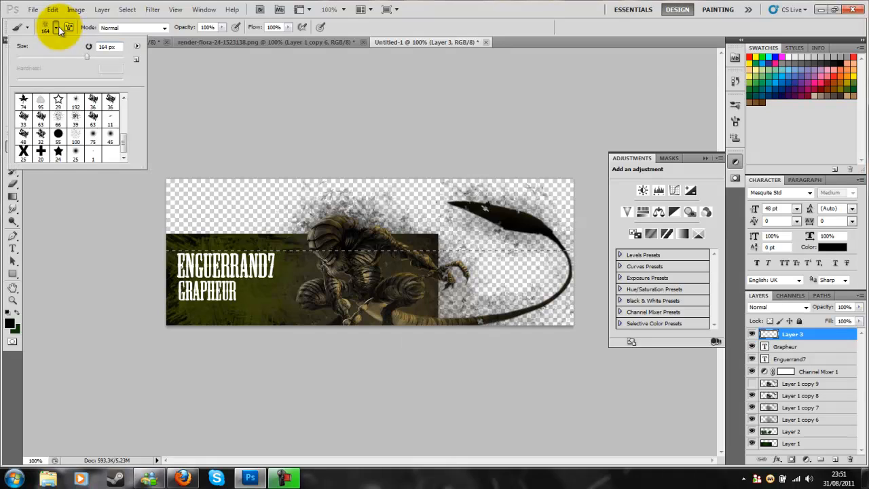
click(75, 102)
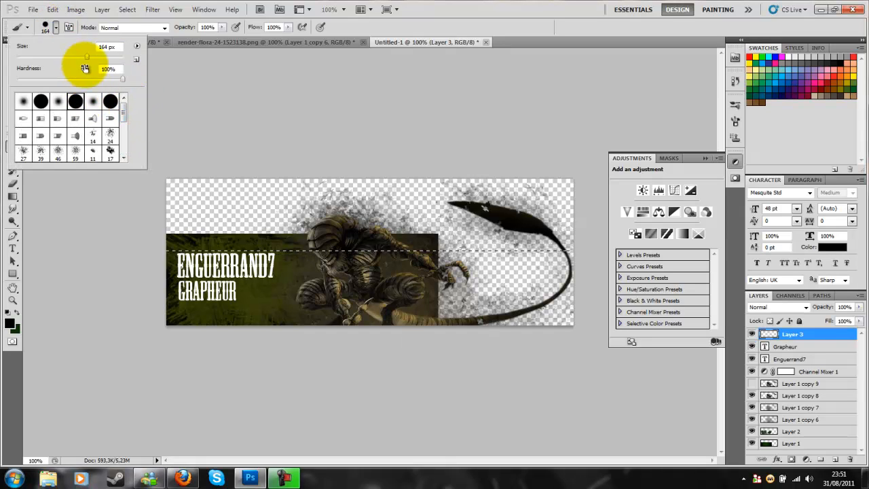
drag(88, 58, 103, 57)
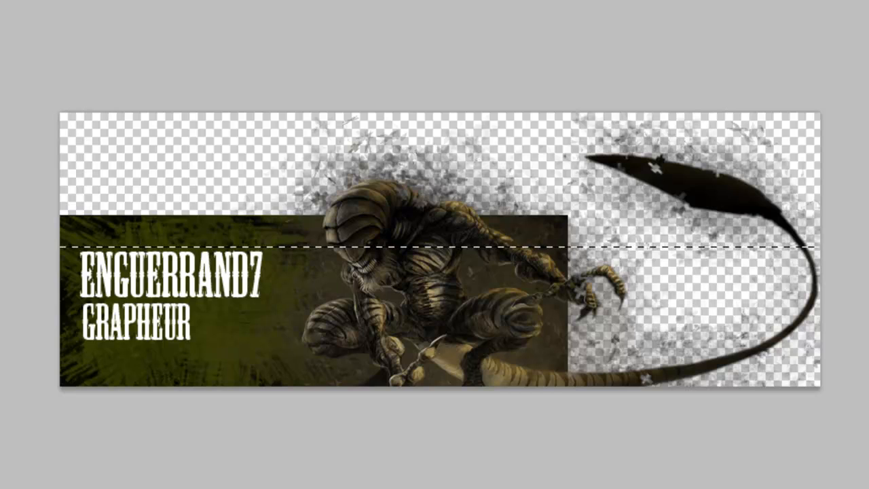
Select a single pixel row between the nickname and "Grapheur" and paint a thin black line along its left part
click(99, 300)
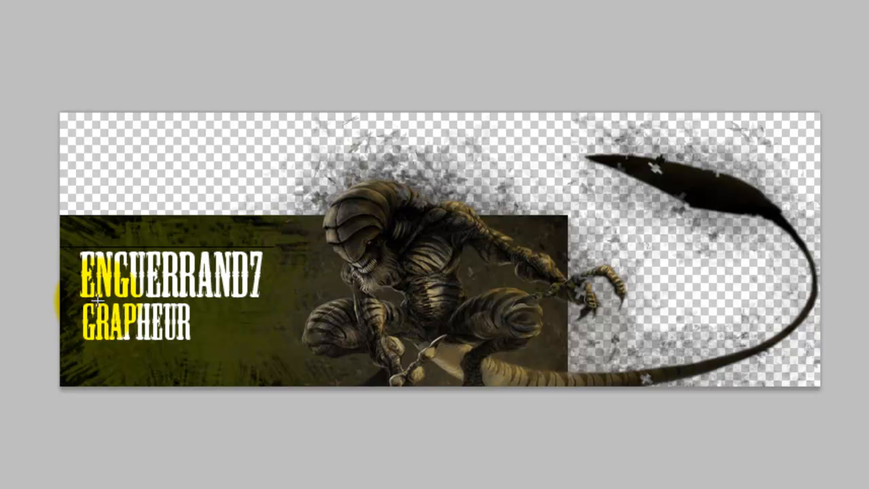
key(ctrl+z)
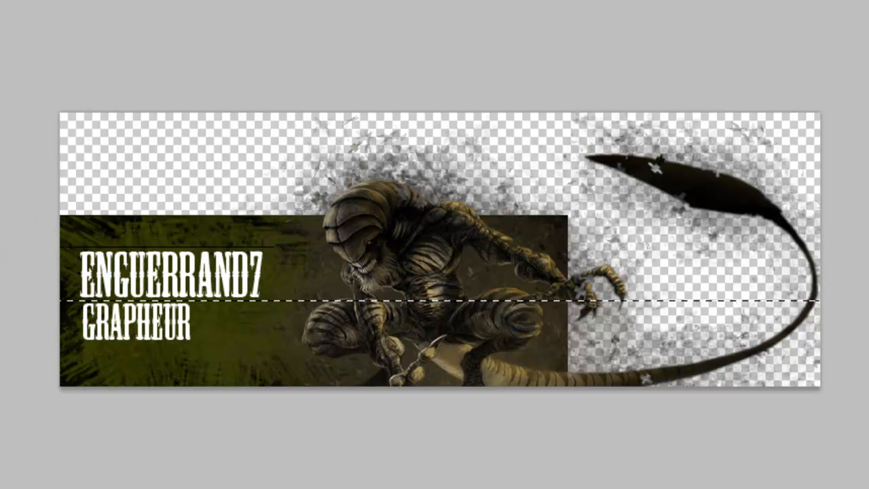
mouse_move(20, 231)
mouse_down()
mouse_move(59, 276)
mouse_move(120, 315)
mouse_up()
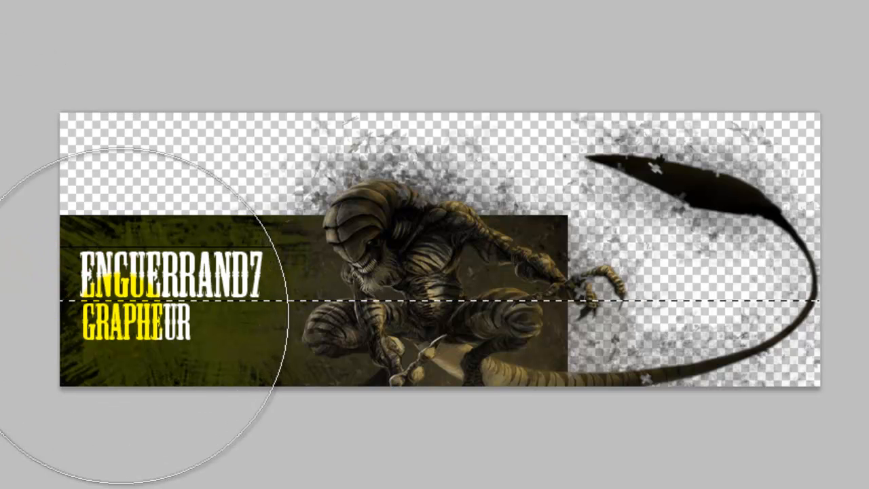
key(ctrl+z)
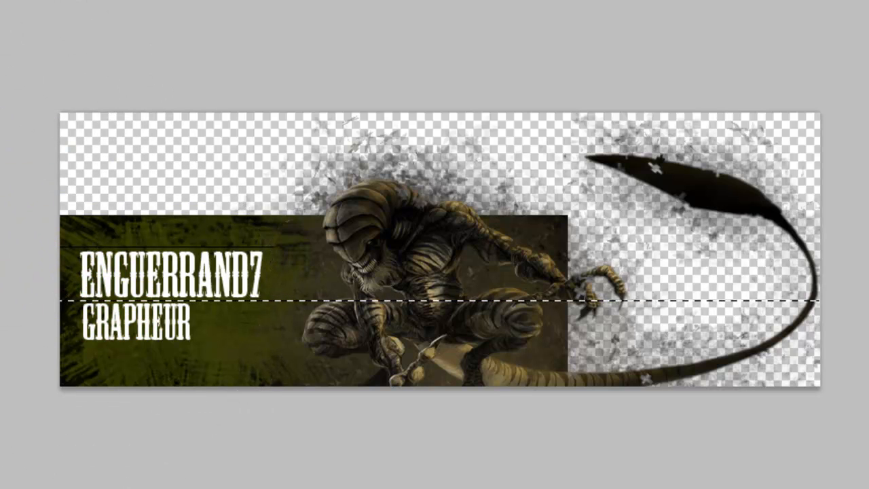
Select a single pixel row just beneath "Grapheur" and paint a thin black line along its left part
drag(41, 380, 109, 346)
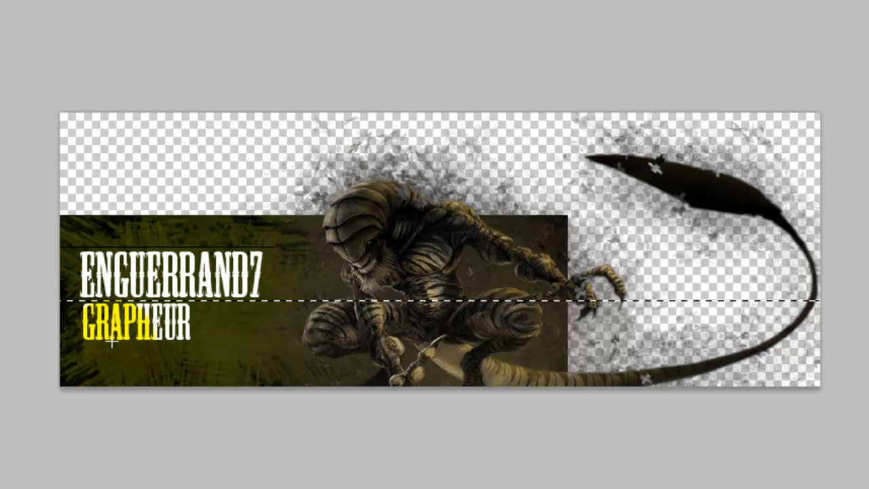
key(ctrl+z)
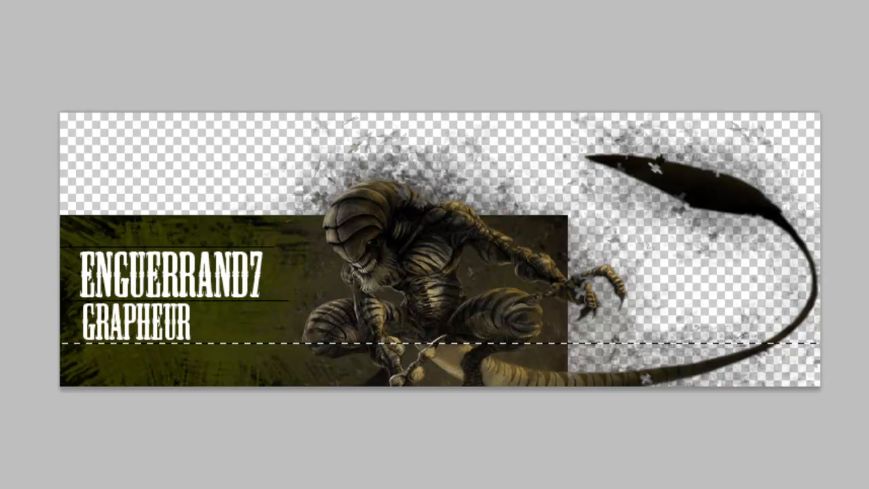
drag(51, 349, 37, 350)
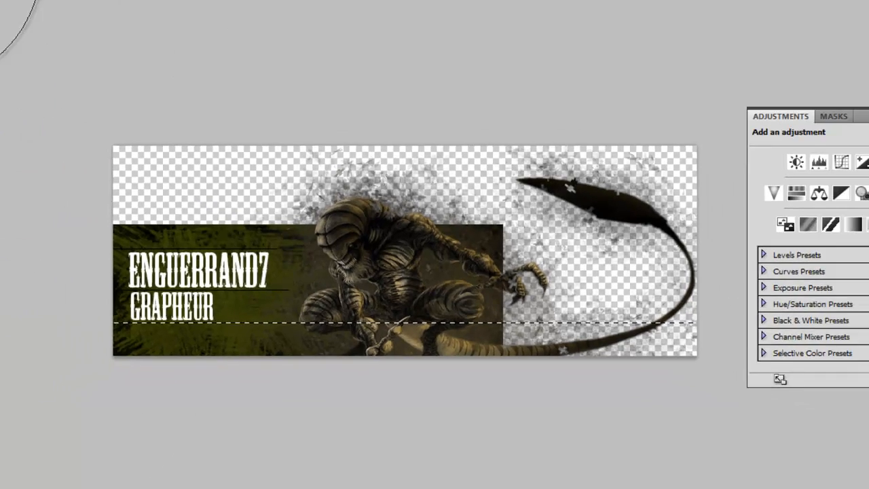
click(13, 69)
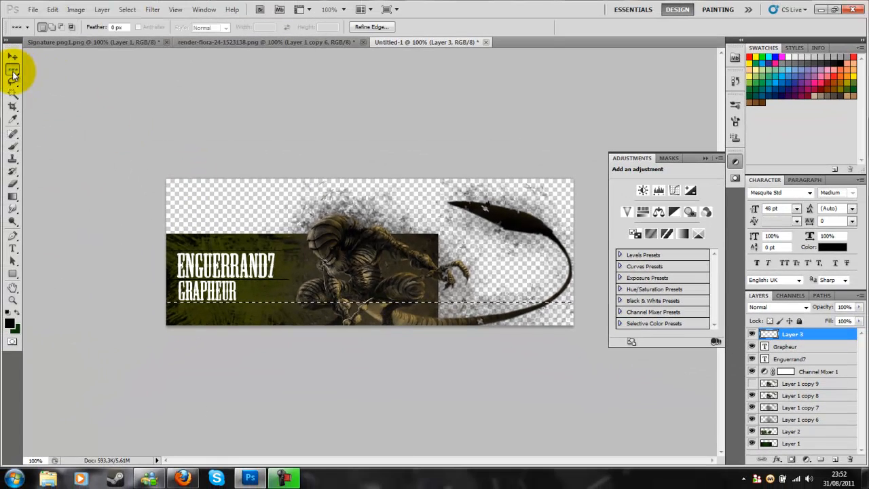
Select the whole canvas with the Rectangular Marquee tool
right_click(13, 70)
click(48, 65)
drag(134, 137, 592, 374)
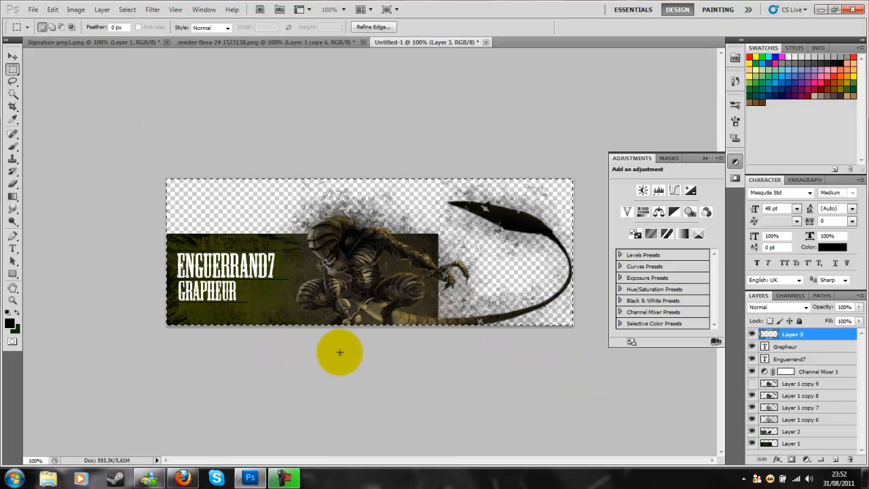
click(819, 461)
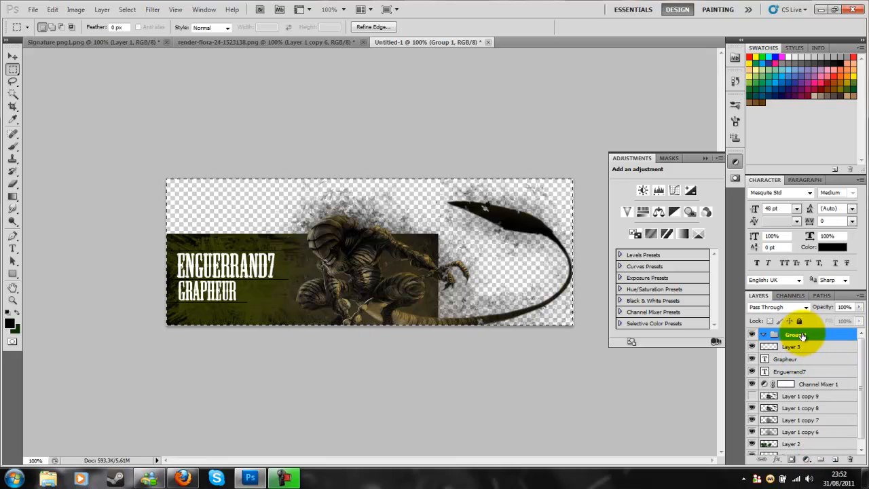
key(Delete)
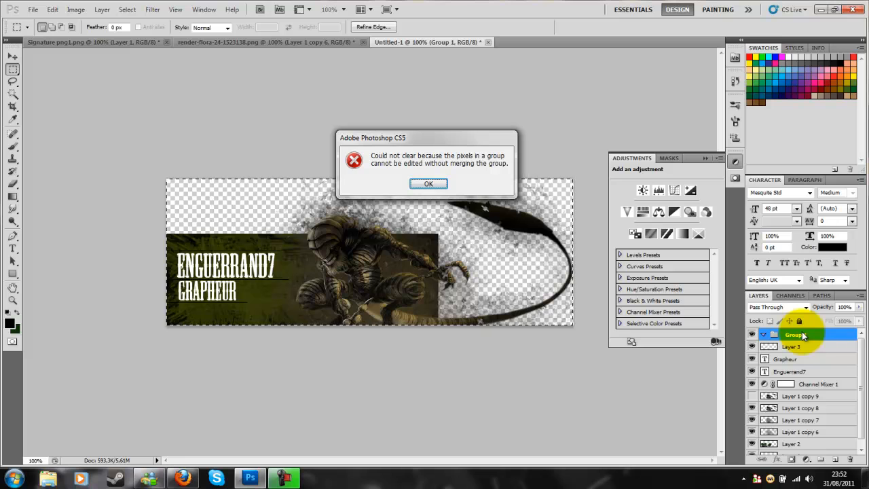
click(428, 184)
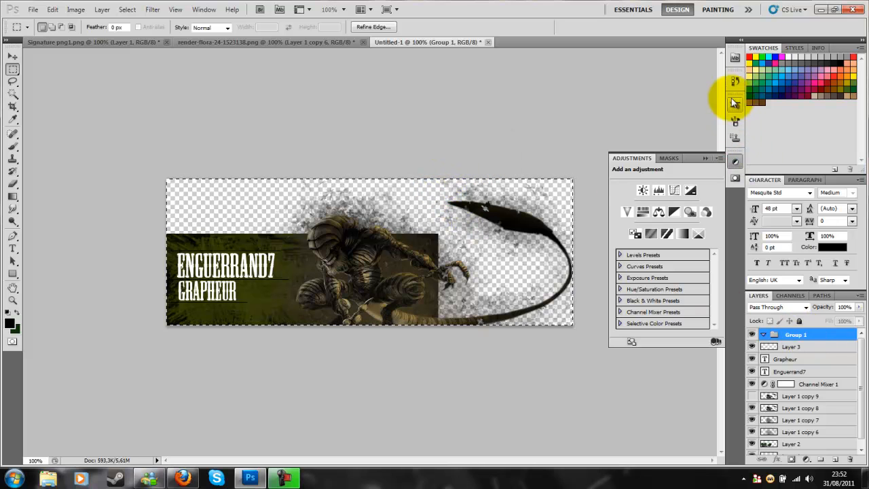
click(704, 158)
click(733, 80)
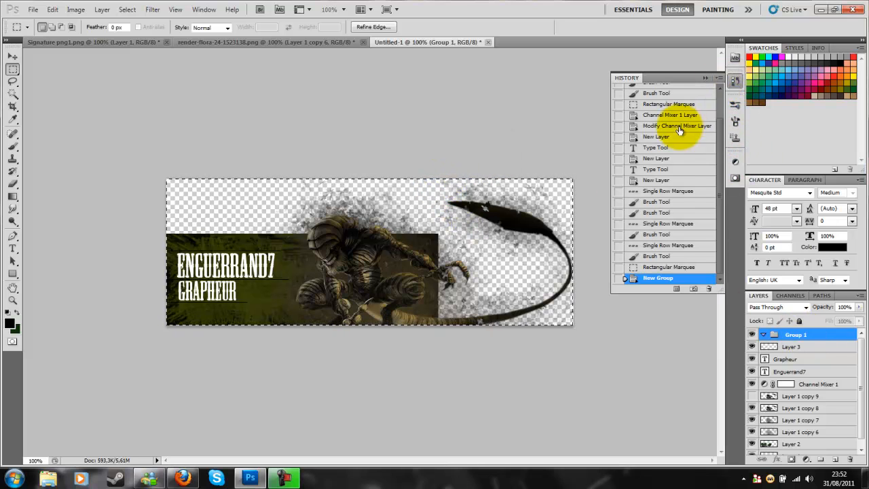
right_click(669, 279)
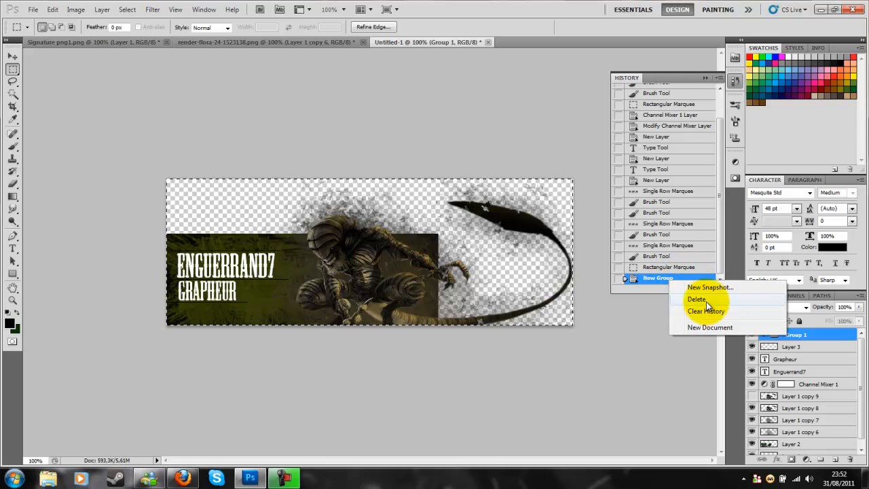
click(706, 298)
click(392, 184)
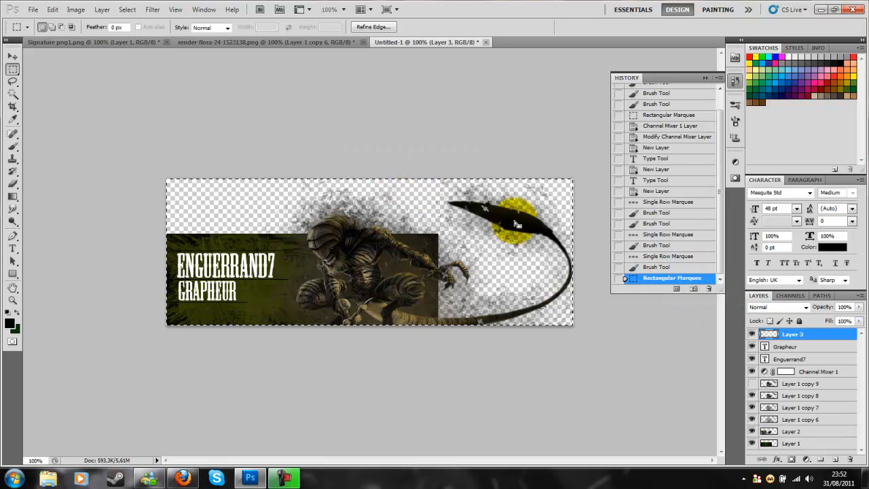
click(706, 78)
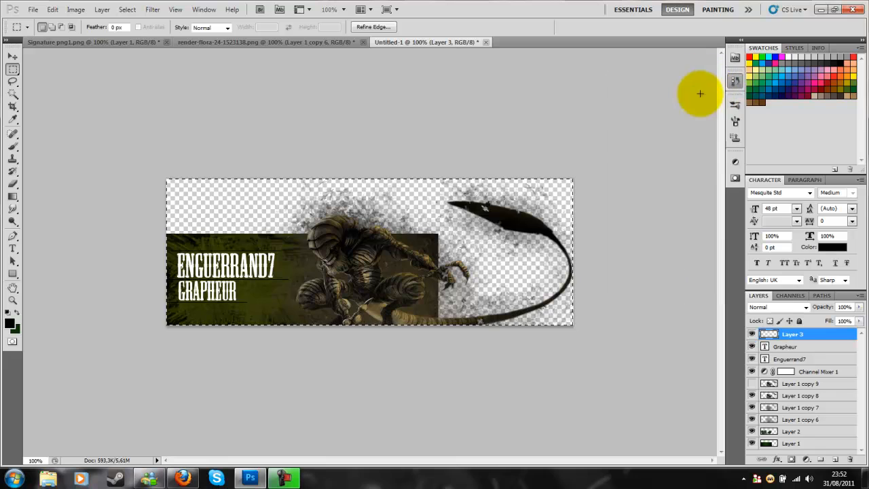
Add a new layer and select a rectangle slightly inside the green banner's edges with the Rectangular Marquee tool
click(836, 460)
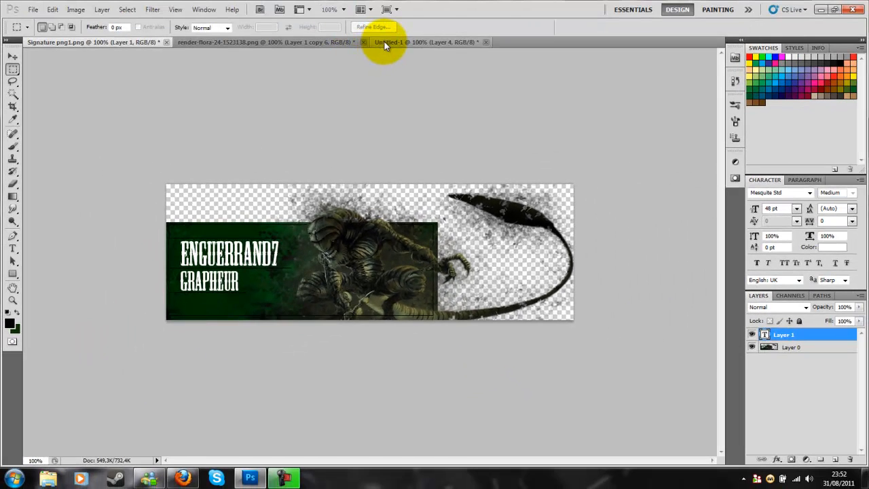
click(384, 42)
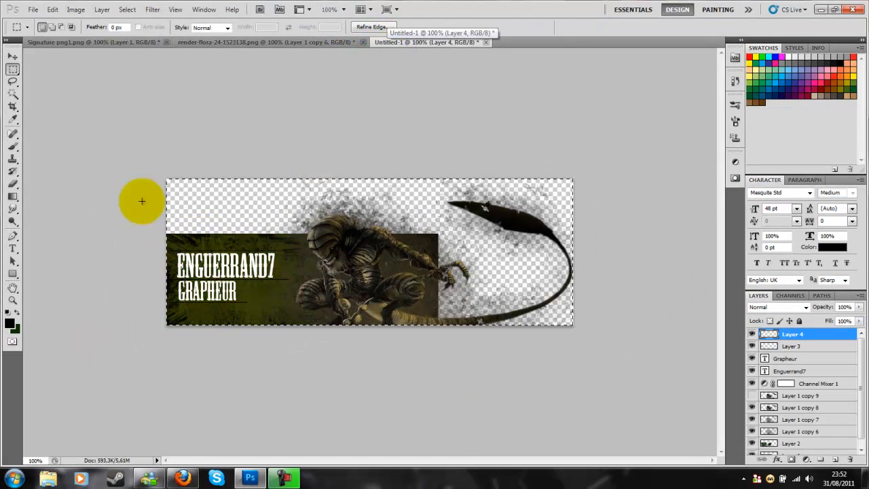
click(12, 70)
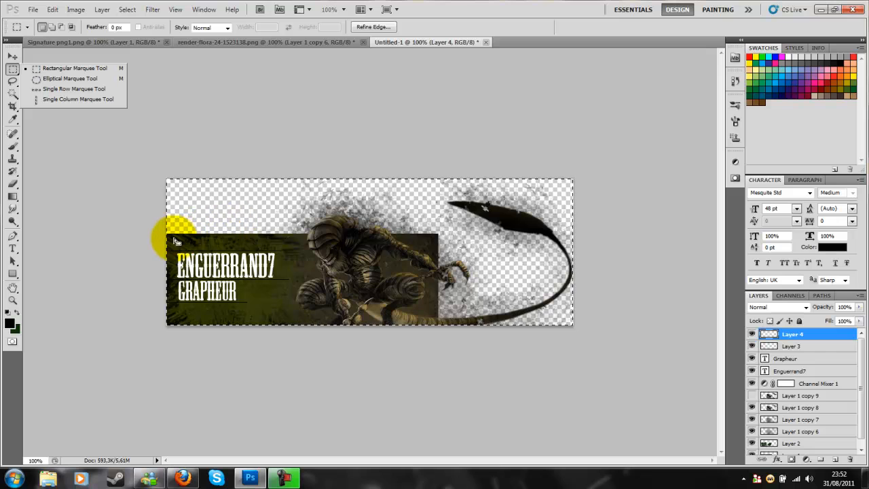
drag(171, 241, 189, 250)
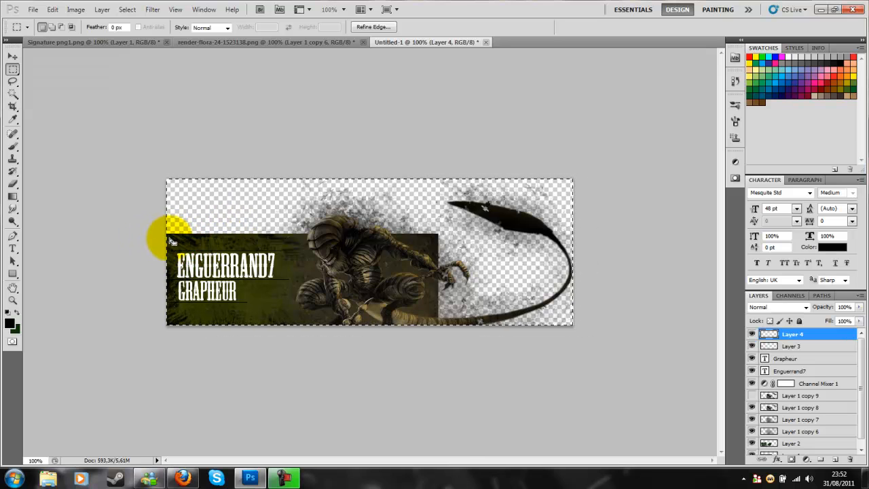
drag(180, 241, 374, 104)
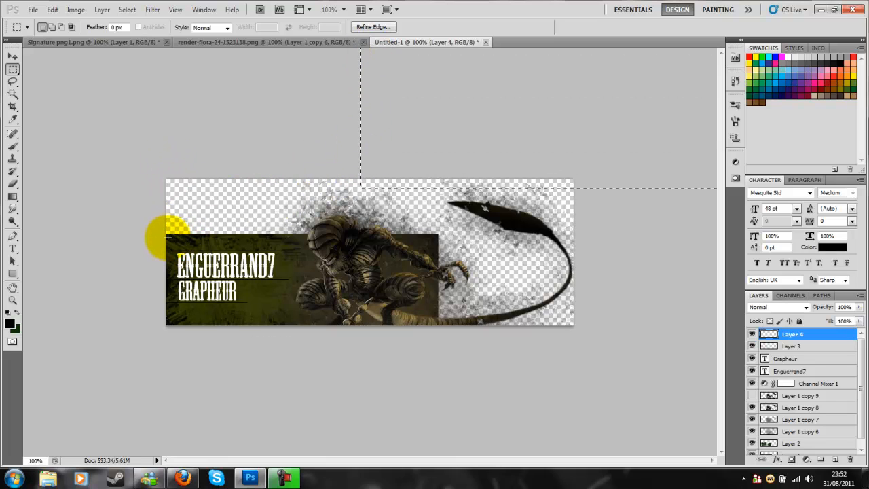
drag(168, 236, 432, 322)
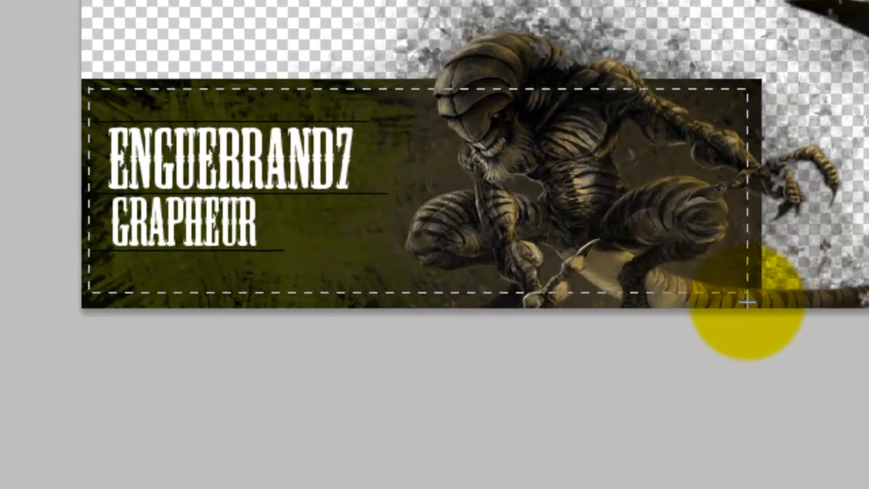
drag(747, 302, 752, 299)
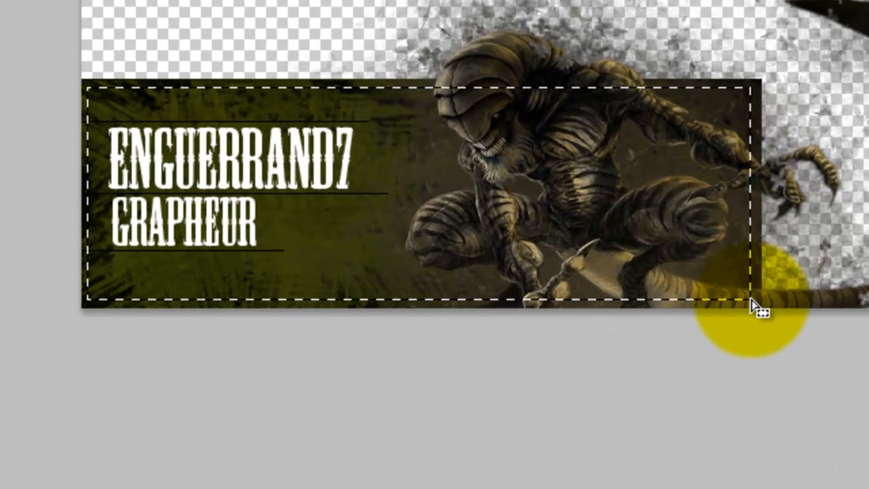
Stroke the rectangular selection with a 1 px black line, located at the center, in Normal mode at 100% opacity
right_click(461, 215)
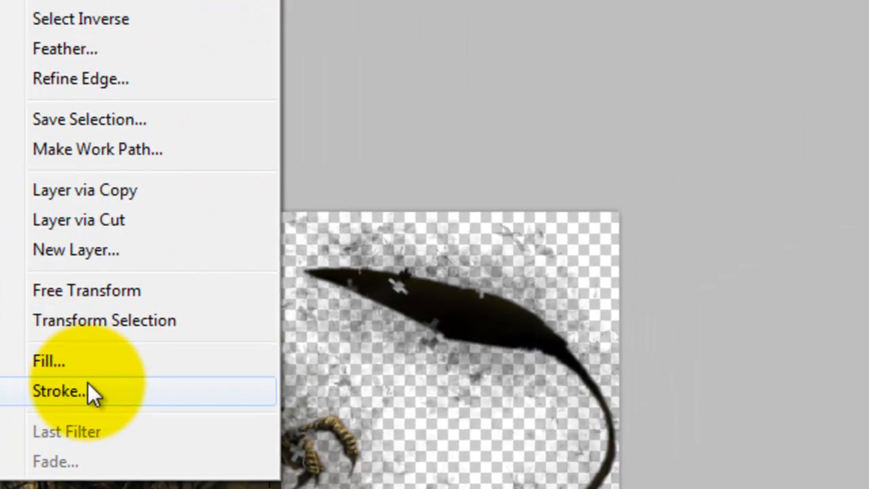
click(87, 376)
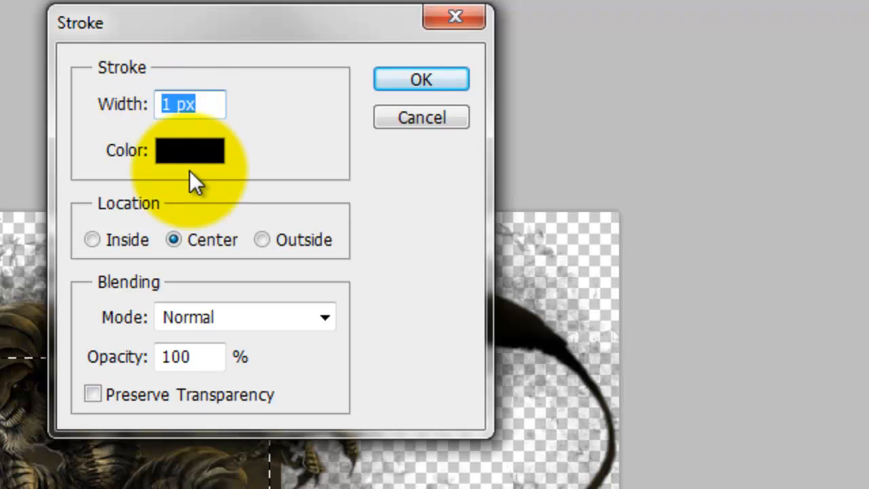
click(407, 86)
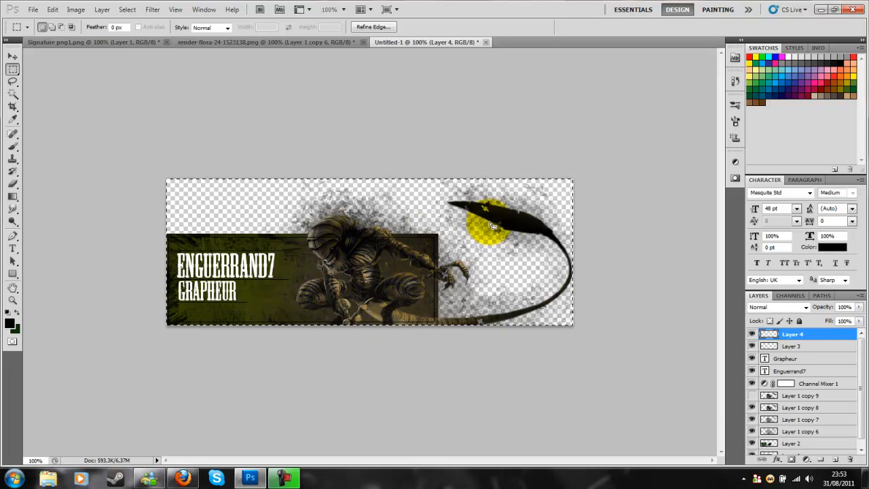
On Layer 3, erase the ends of the text lines that stick out between the frame and the banner's left edge
click(798, 347)
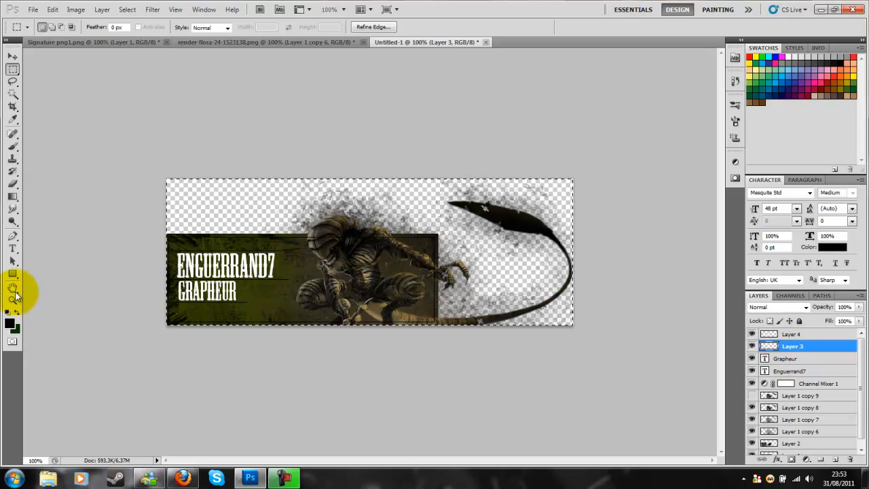
click(11, 301)
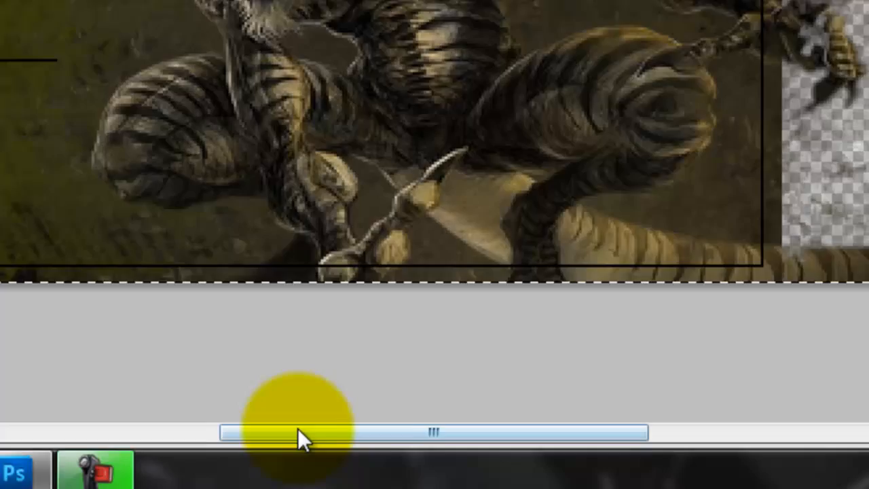
drag(297, 438, 109, 430)
key(ctrl+plus)
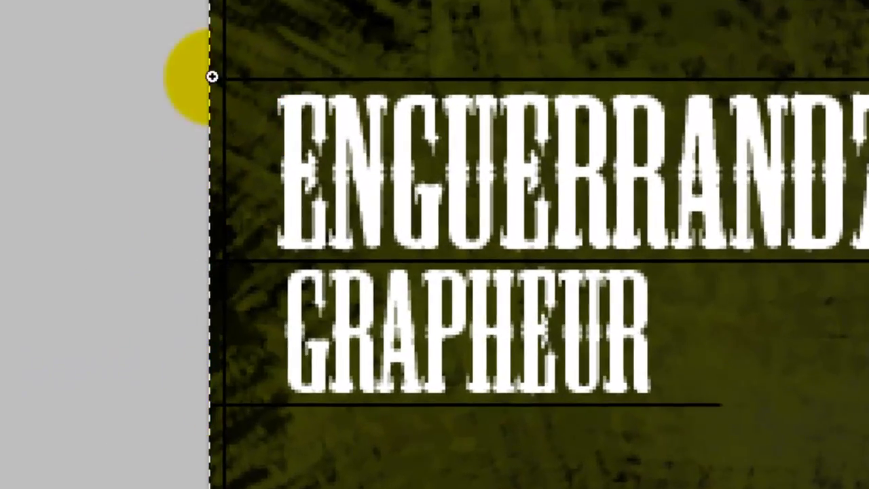
mouse_move(233, 98)
mouse_down()
mouse_move(266, 84)
mouse_move(245, 175)
mouse_move(358, 167)
mouse_move(329, 103)
mouse_move(272, 104)
mouse_move(241, 91)
mouse_move(363, 90)
mouse_up()
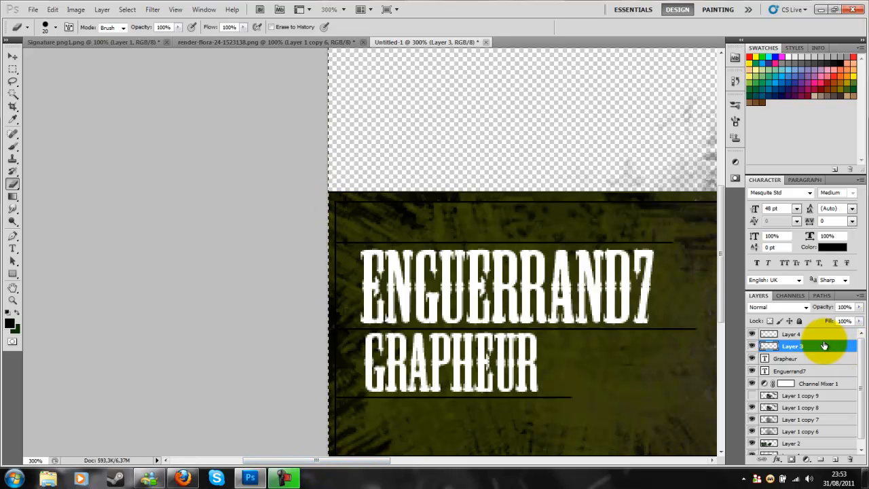
On Layer 4, erase the black frame line where it crosses the creature's head, shoulder and arm
click(802, 336)
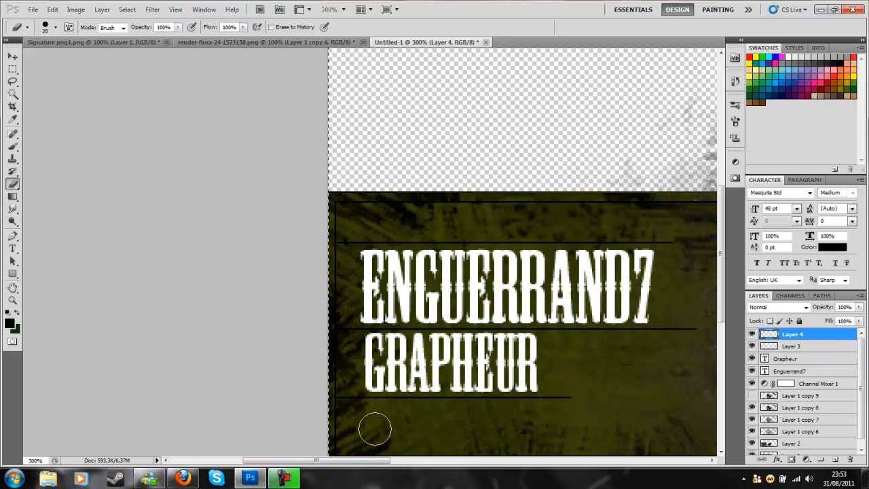
drag(326, 461, 442, 461)
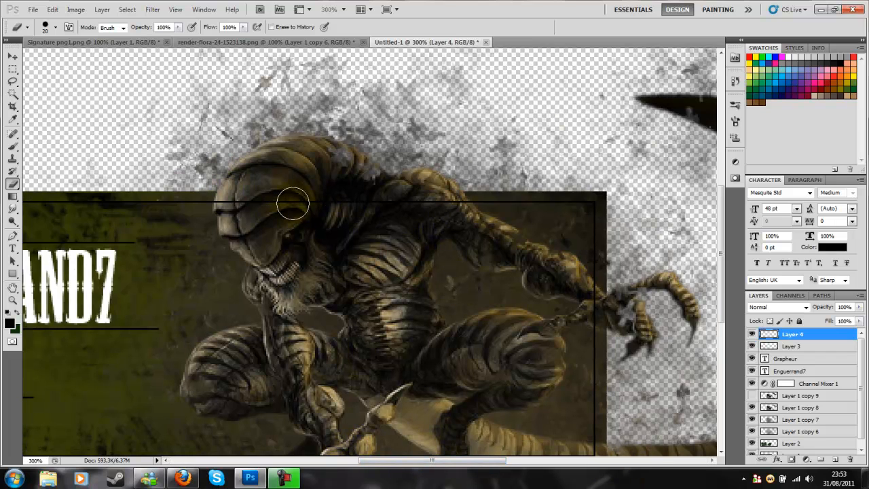
click(234, 186)
mouse_move(265, 218)
mouse_down()
mouse_move(263, 195)
mouse_move(265, 221)
mouse_move(305, 265)
mouse_move(294, 168)
mouse_move(342, 232)
mouse_move(344, 185)
mouse_move(335, 173)
mouse_move(396, 212)
mouse_move(422, 214)
mouse_move(423, 205)
mouse_move(461, 217)
mouse_move(438, 245)
mouse_move(363, 264)
mouse_move(290, 215)
mouse_move(237, 213)
mouse_up()
scroll(343, 207, down, 2)
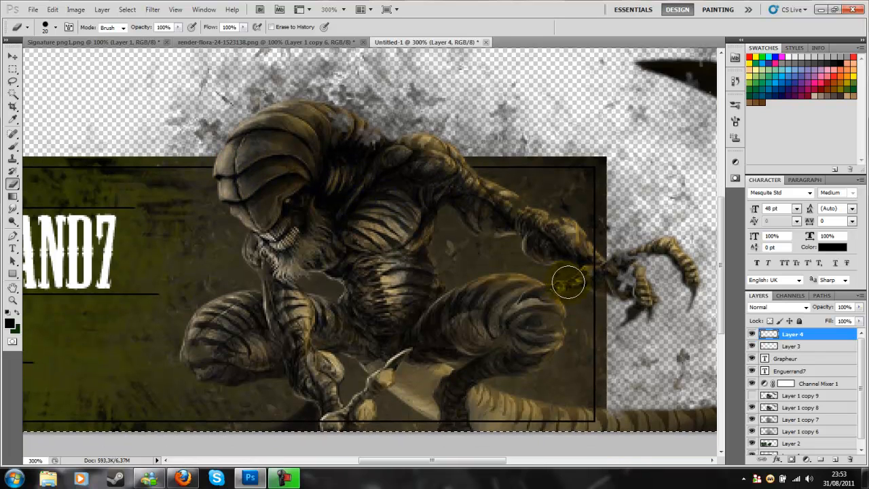
mouse_move(566, 281)
mouse_down()
mouse_move(580, 259)
mouse_move(596, 278)
mouse_move(636, 273)
mouse_move(598, 283)
mouse_move(707, 338)
mouse_up()
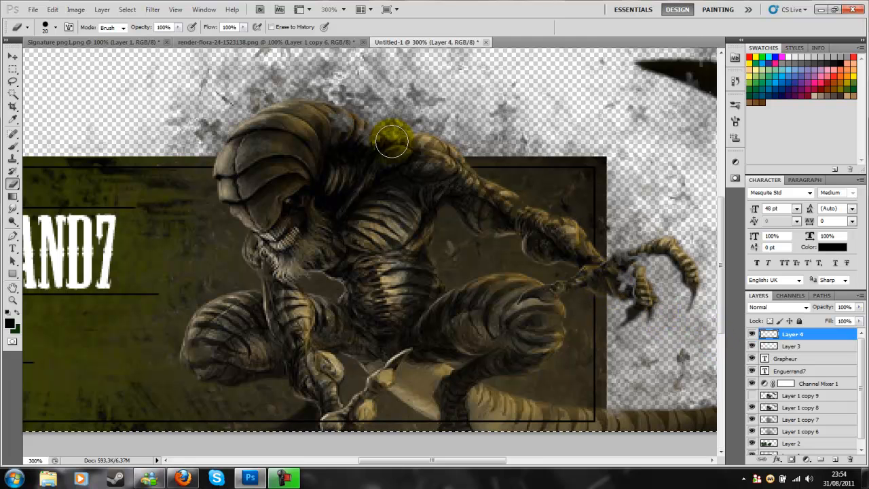
click(346, 12)
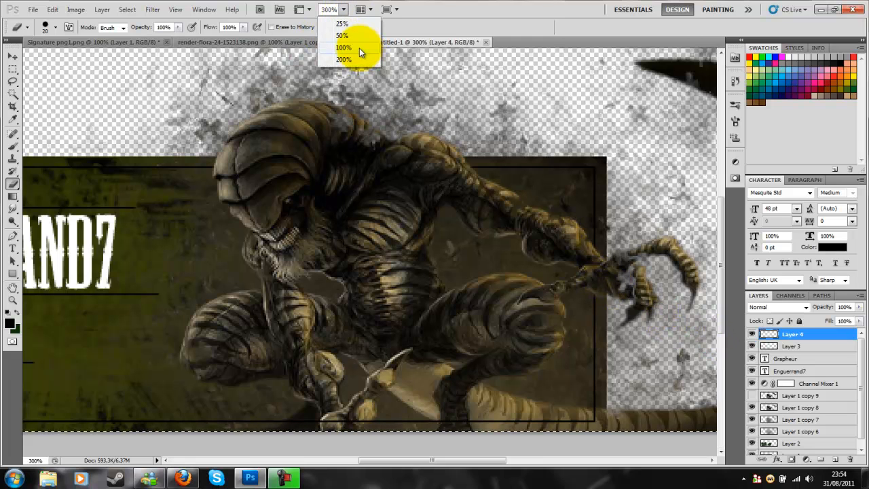
click(359, 48)
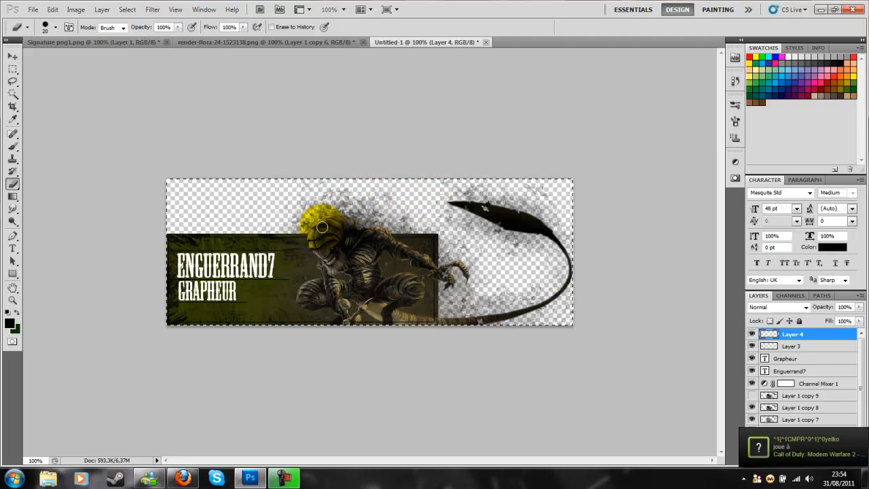
drag(317, 224, 310, 214)
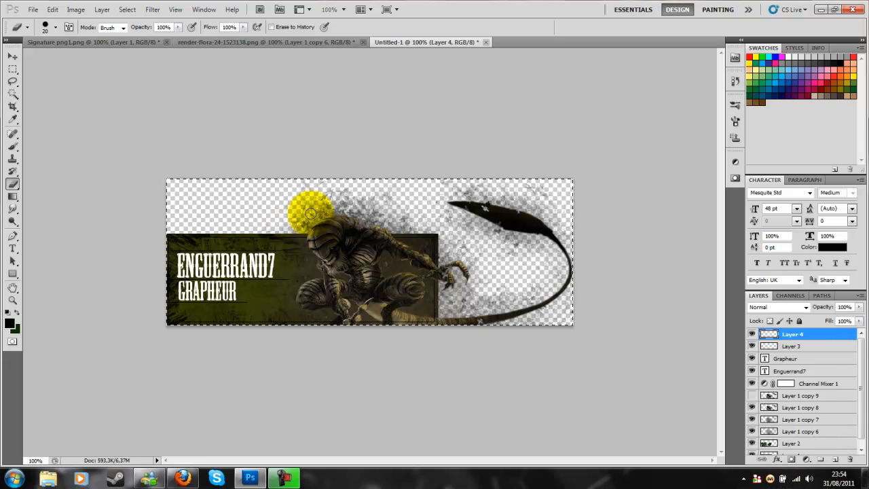